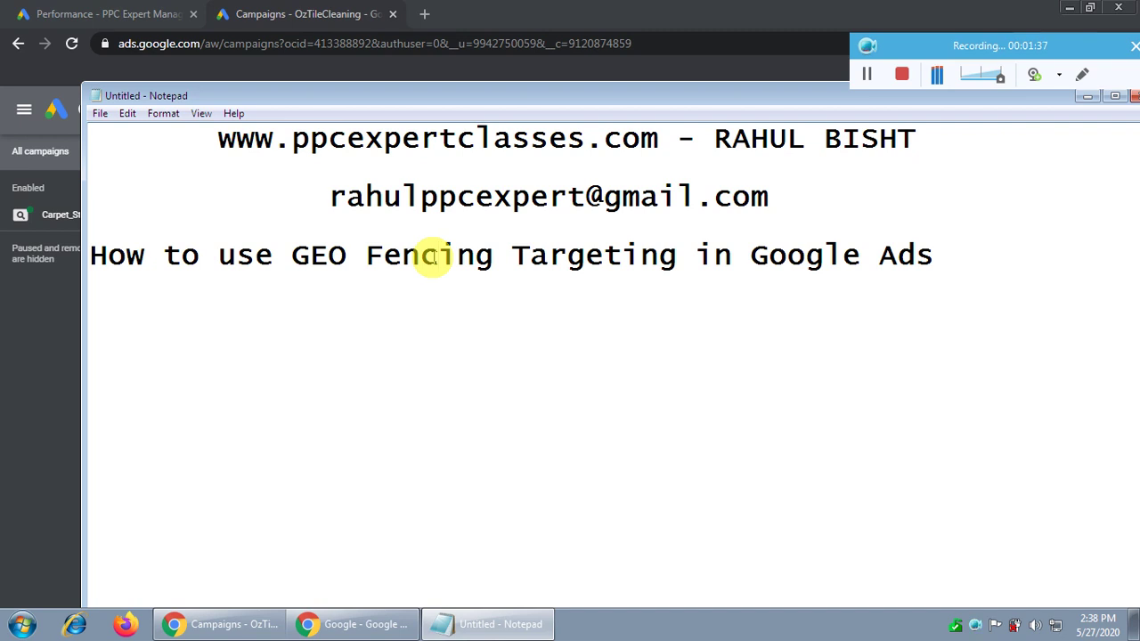
Switch from the Notepad notes to Google Ads and open the Locations settings of the Carpet_Steam_Rahul campaign
{"action": "left_click", "coordinate": [437, 256]}
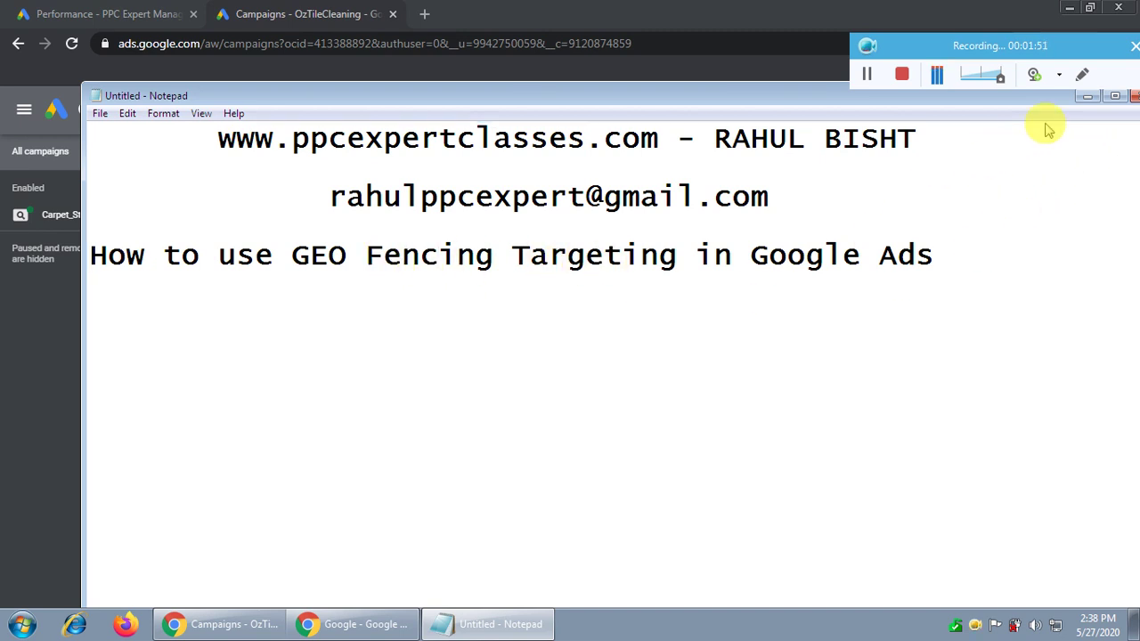
{"action": "left_click", "coordinate": [1087, 97]}
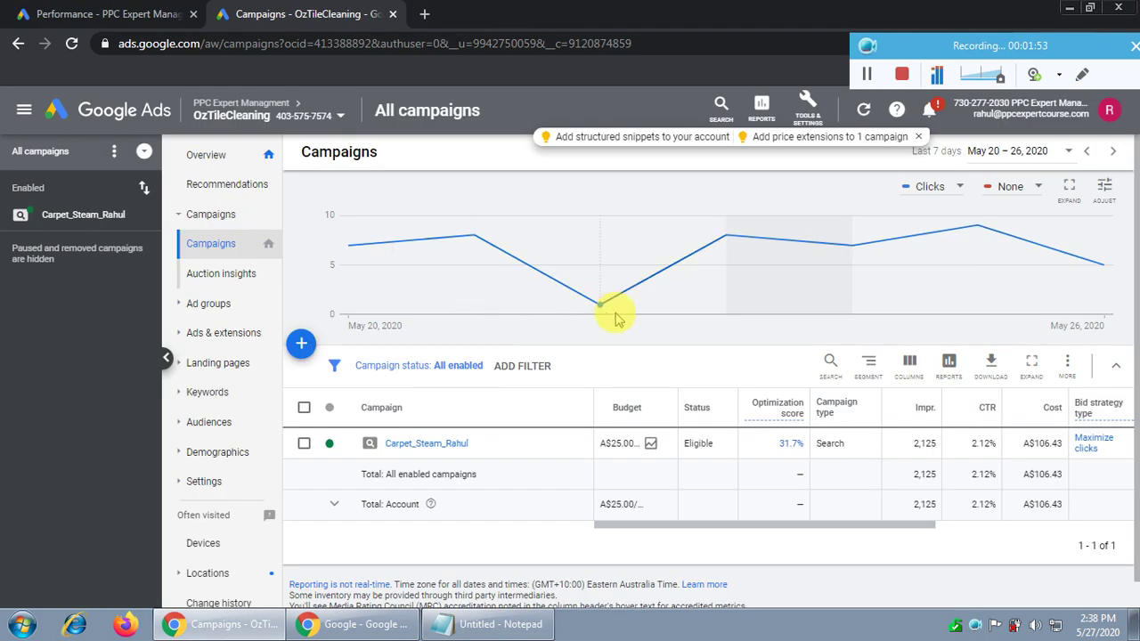
{"action": "mouse_move", "coordinate": [731, 301]}
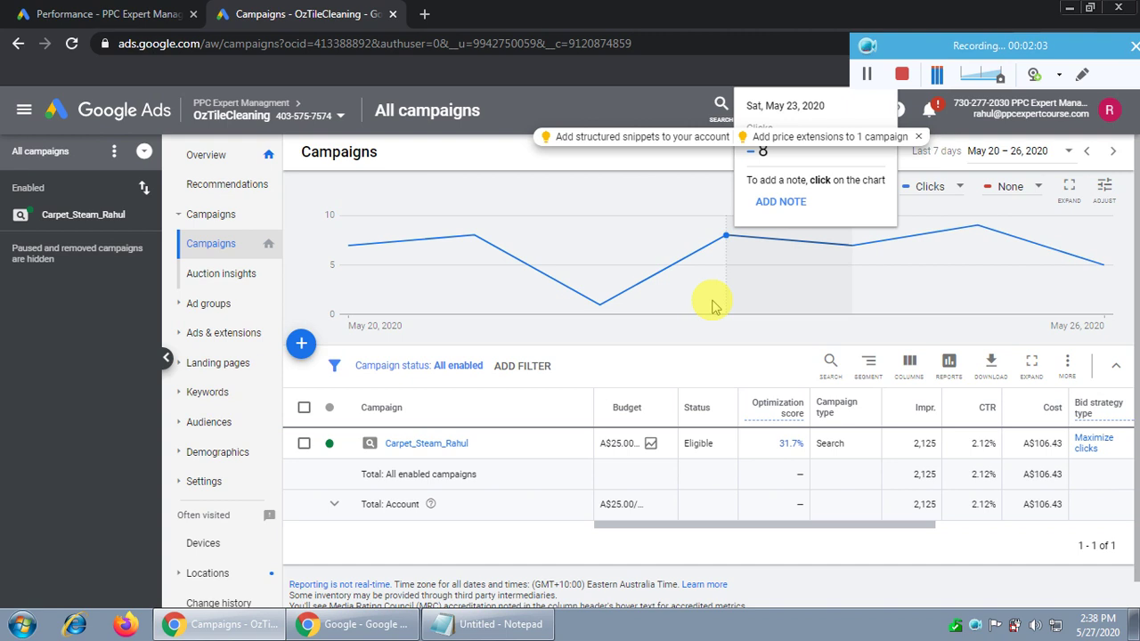
{"action": "left_click", "coordinate": [82, 216]}
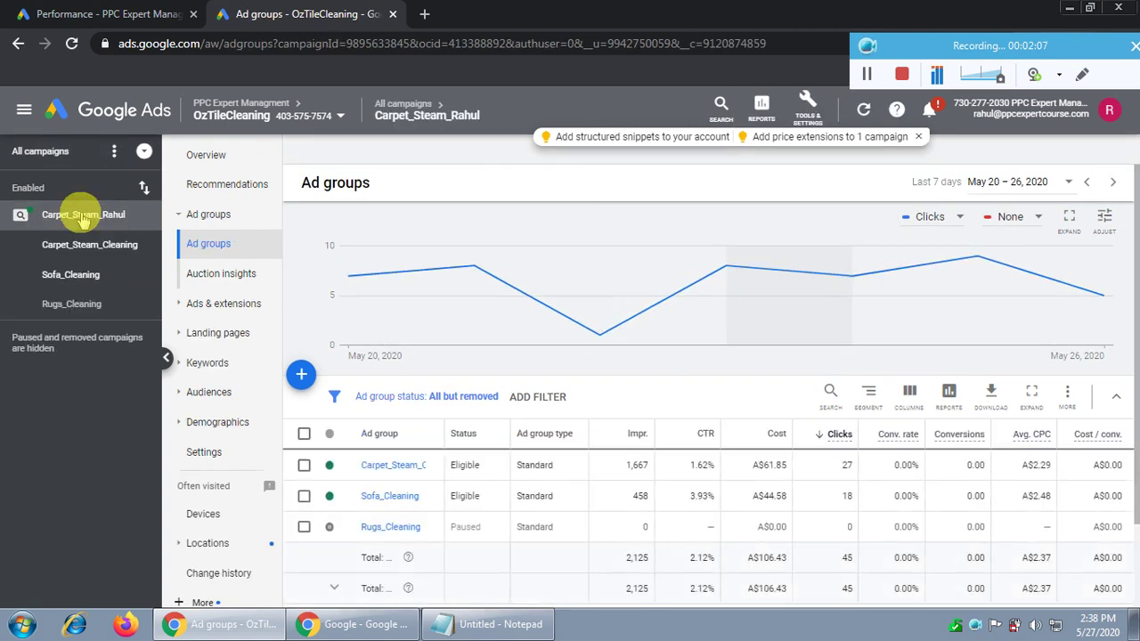
{"action": "left_click", "coordinate": [206, 454]}
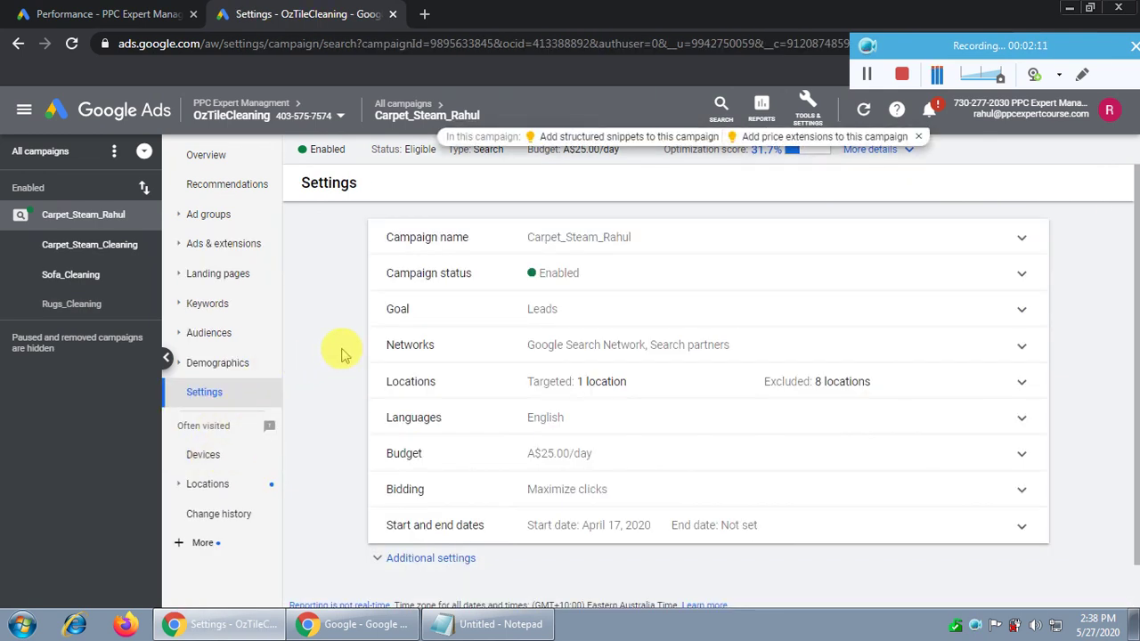
{"action": "left_click", "coordinate": [697, 390]}
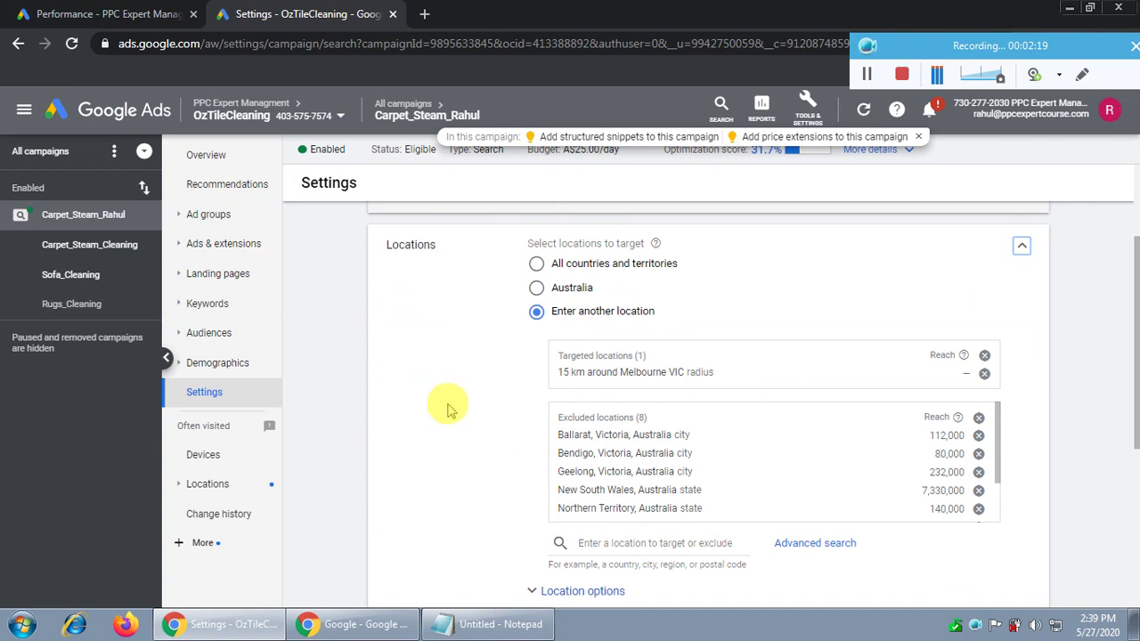
{"action": "left_click", "coordinate": [831, 545]}
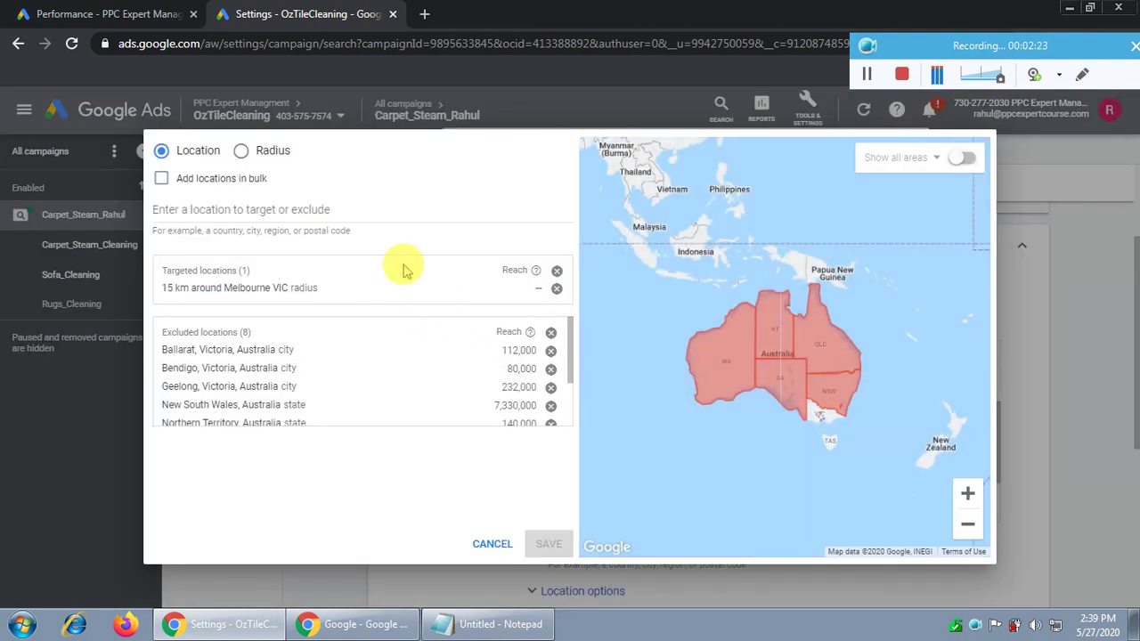
{"action": "left_click", "coordinate": [490, 544]}
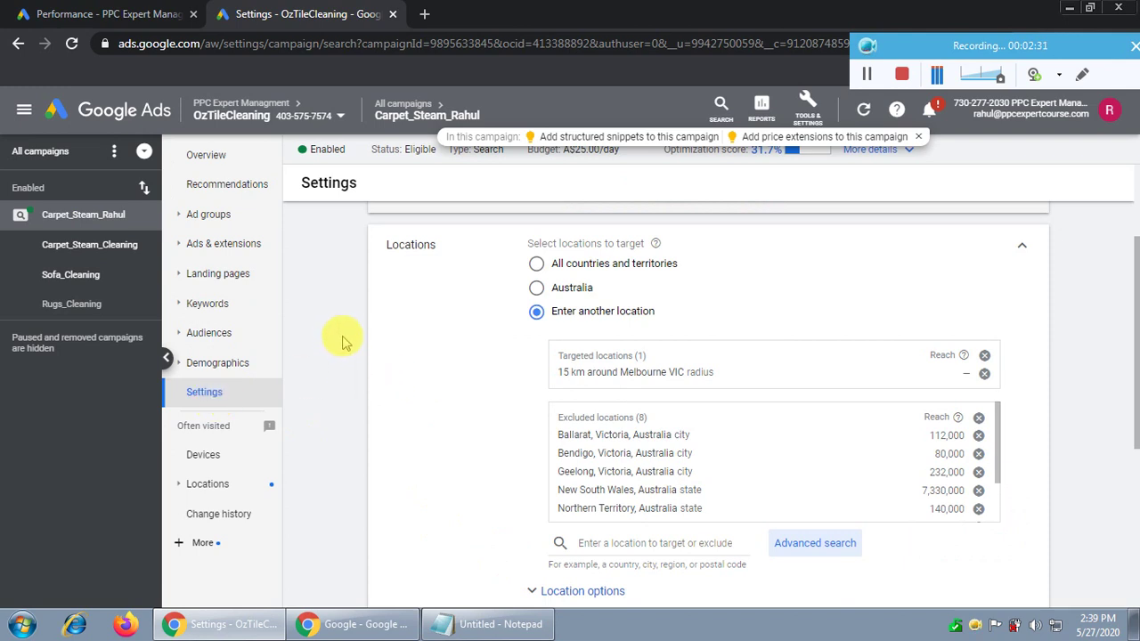
{"action": "scroll", "coordinate": [346, 341], "scroll_direction": "down", "scroll_amount": 1}
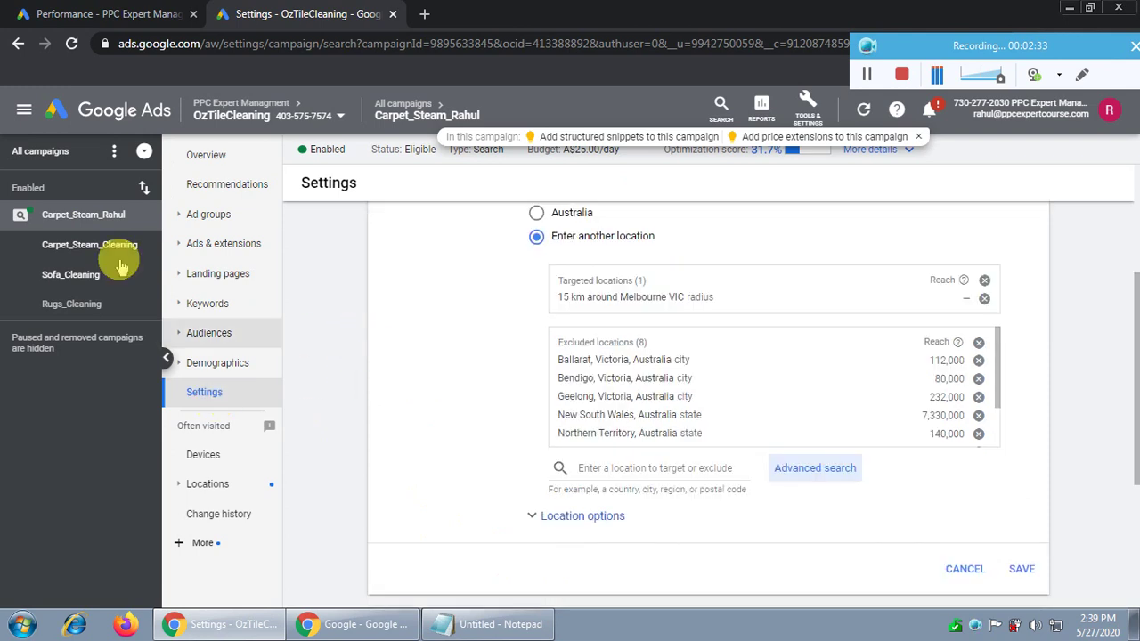
{"action": "scroll", "coordinate": [451, 420], "scroll_direction": "up", "scroll_amount": 1}
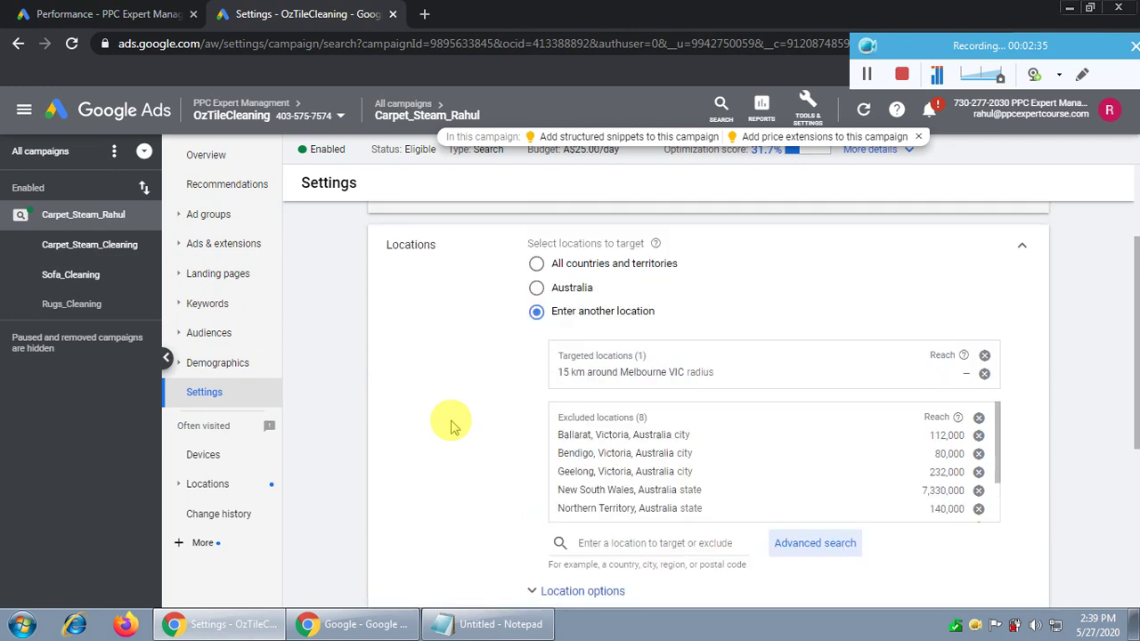
{"action": "scroll", "coordinate": [462, 395], "scroll_direction": "down", "scroll_amount": 1}
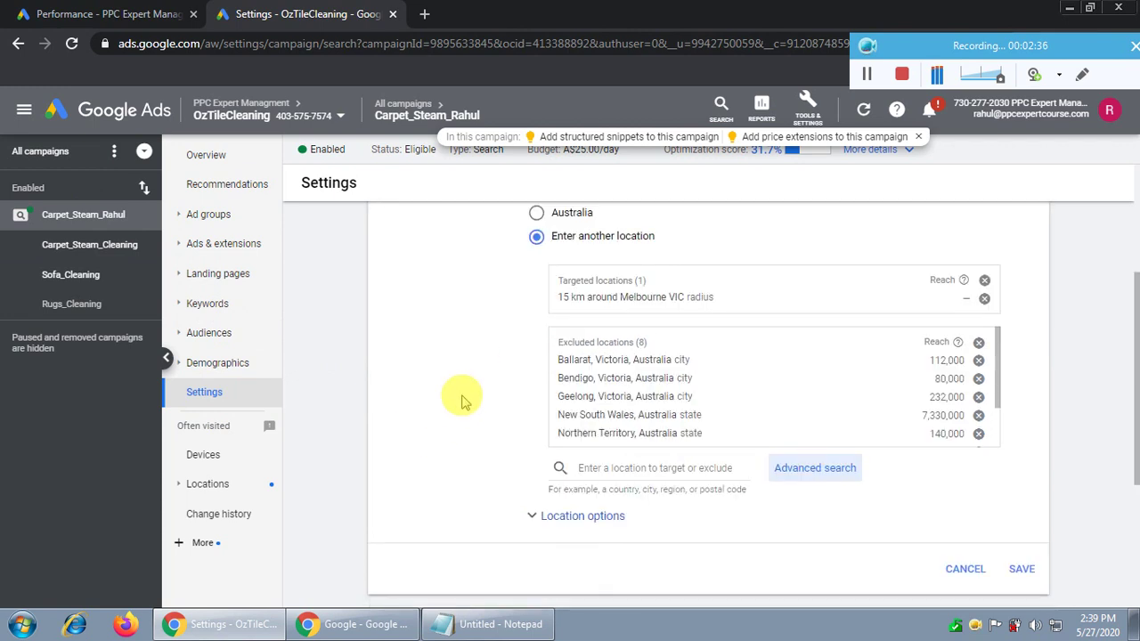
Open the advanced location search for the campaign and switch it to Radius targeting
{"action": "left_click", "coordinate": [831, 468]}
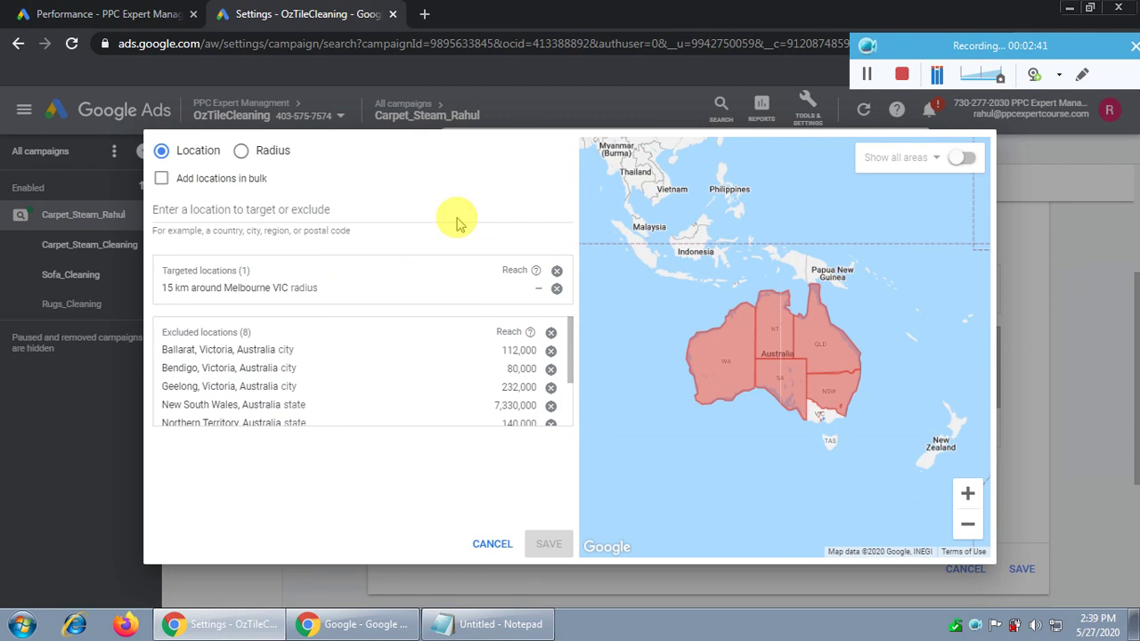
{"action": "left_click", "coordinate": [242, 152]}
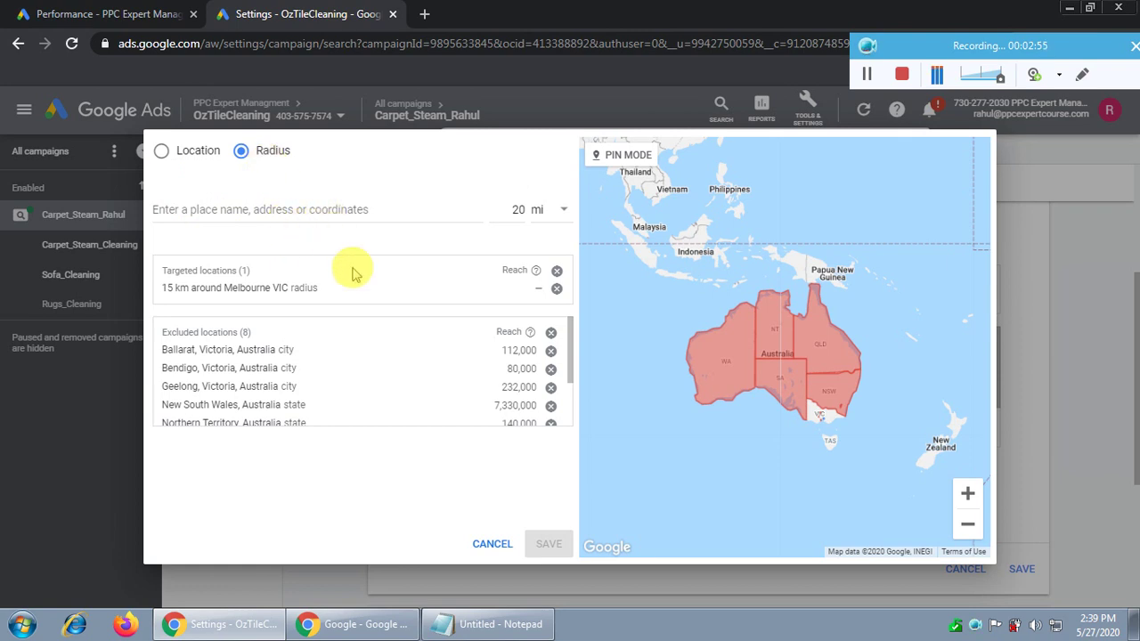
In Notepad, add the line "Target particular epic point - Dilshad garden metro station" below the geo fencing heading
{"action": "left_click", "coordinate": [496, 623]}
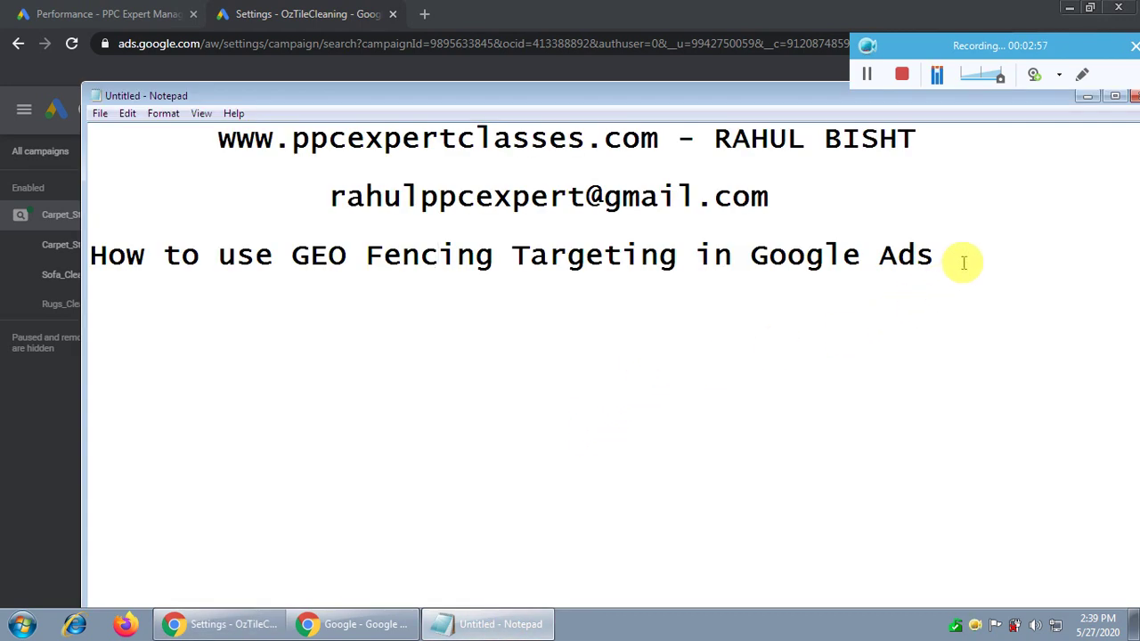
{"action": "key", "text": "Return"}
{"action": "type", "text": "Target "}
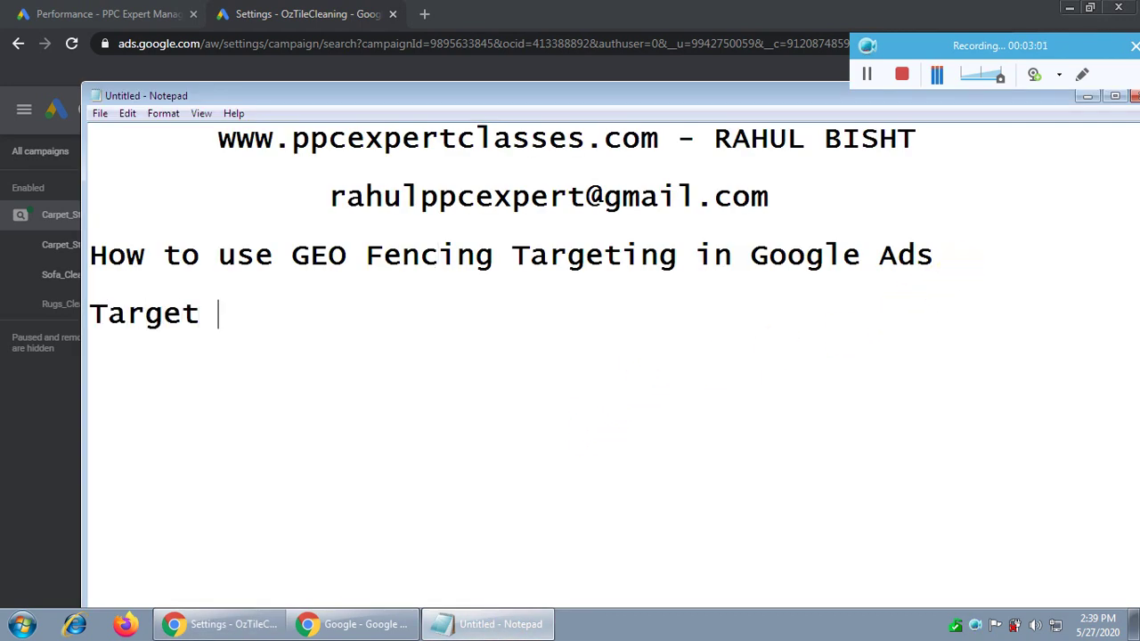
{"action": "type", "text": "particular"}
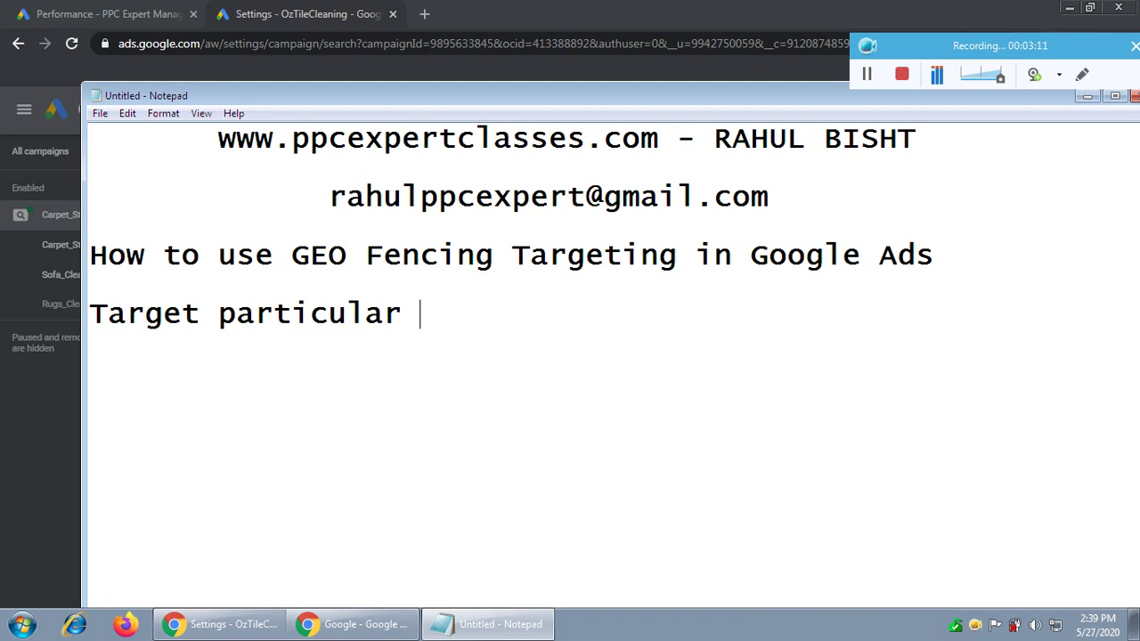
{"action": "type", "text": "epic poi"}
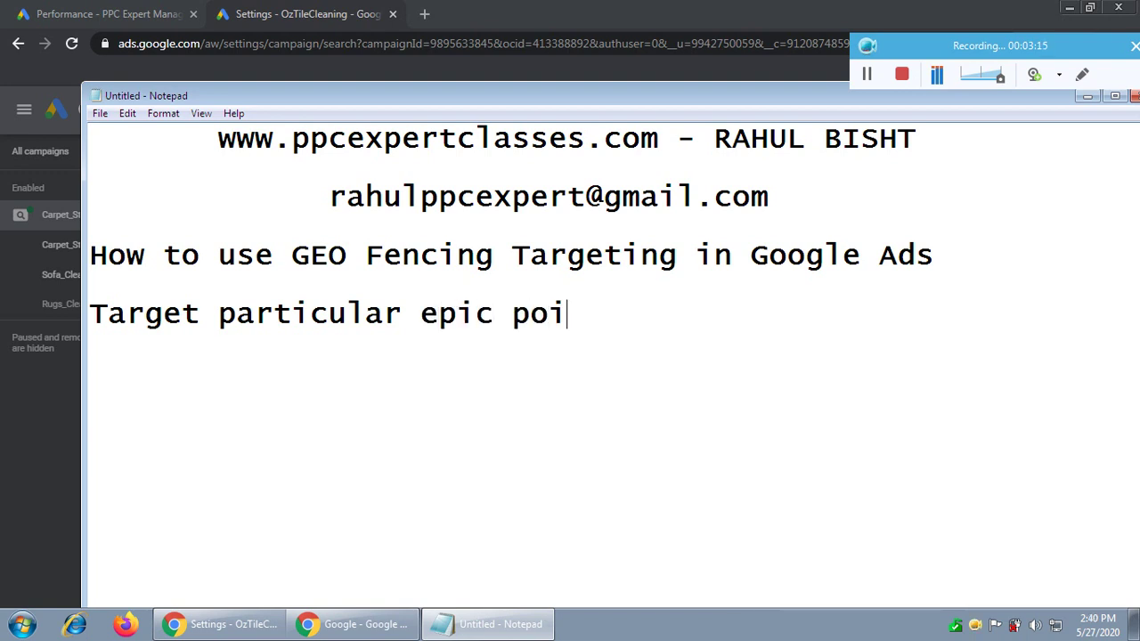
{"action": "type", "text": "nt -"}
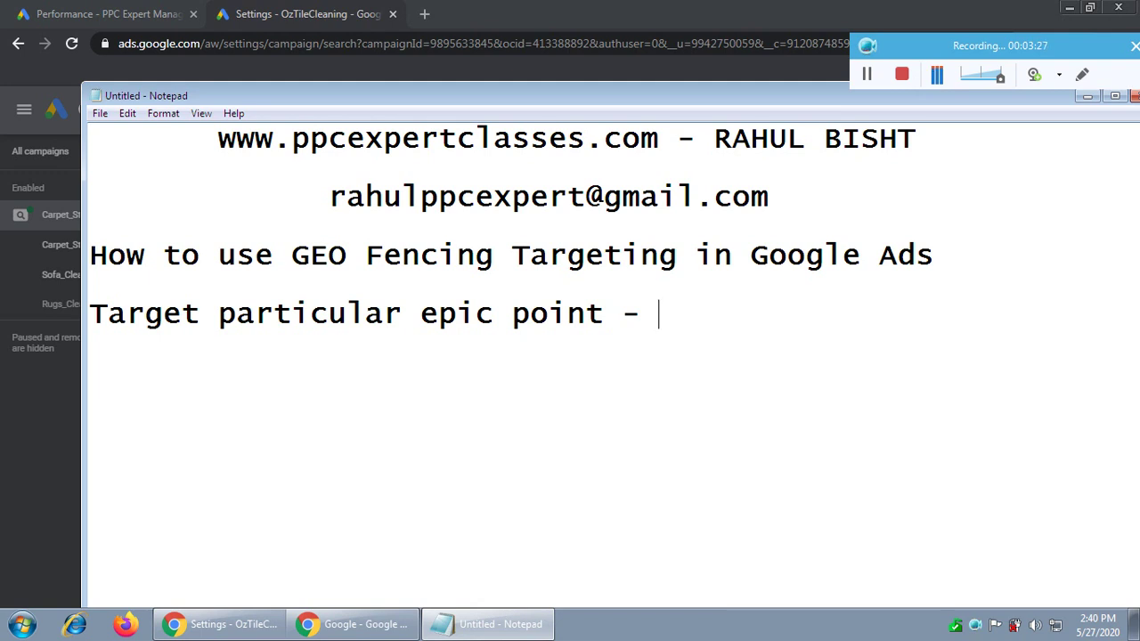
{"action": "type", "text": "Dila"}
{"action": "key", "text": "BackSpace"}
{"action": "key", "text": "BackSpace"}
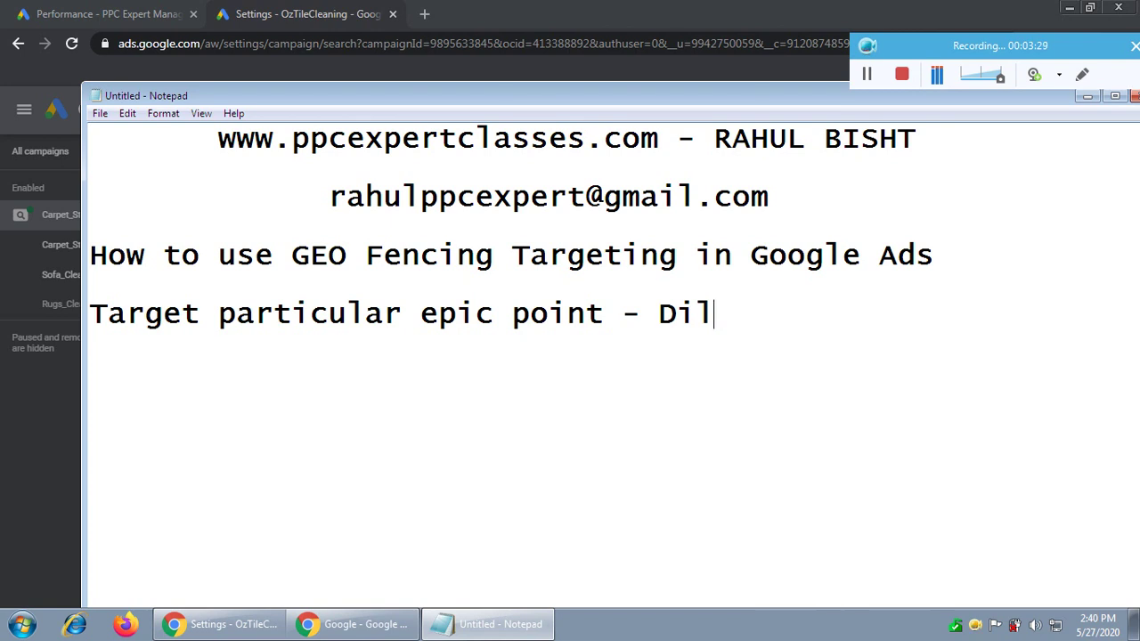
{"action": "type", "text": "lshad ga"}
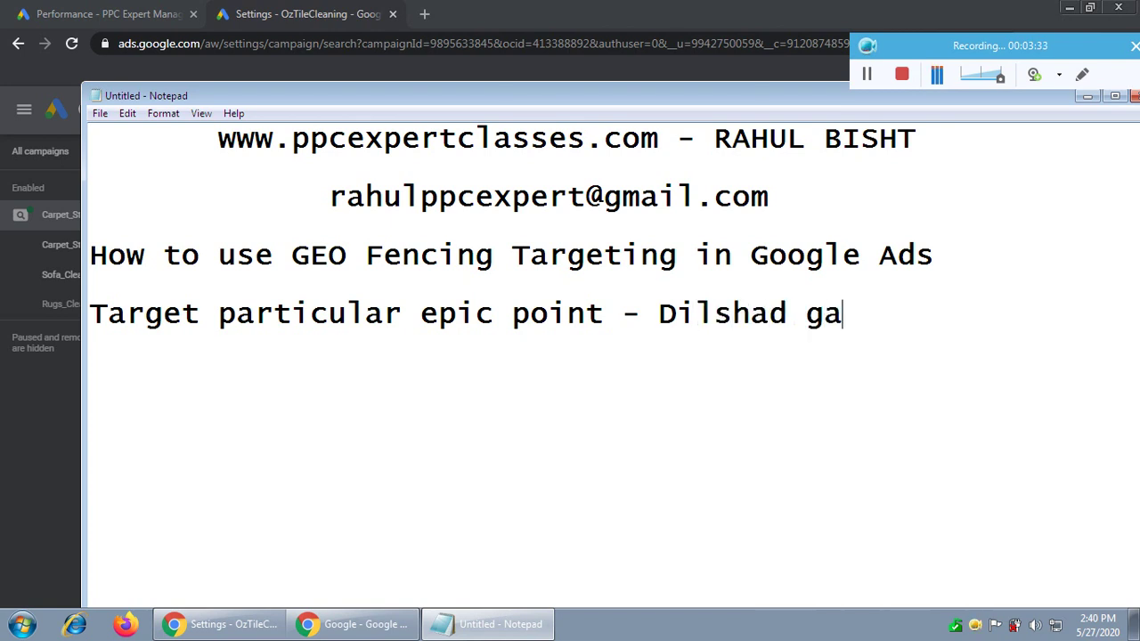
{"action": "type", "text": "rden metro"}
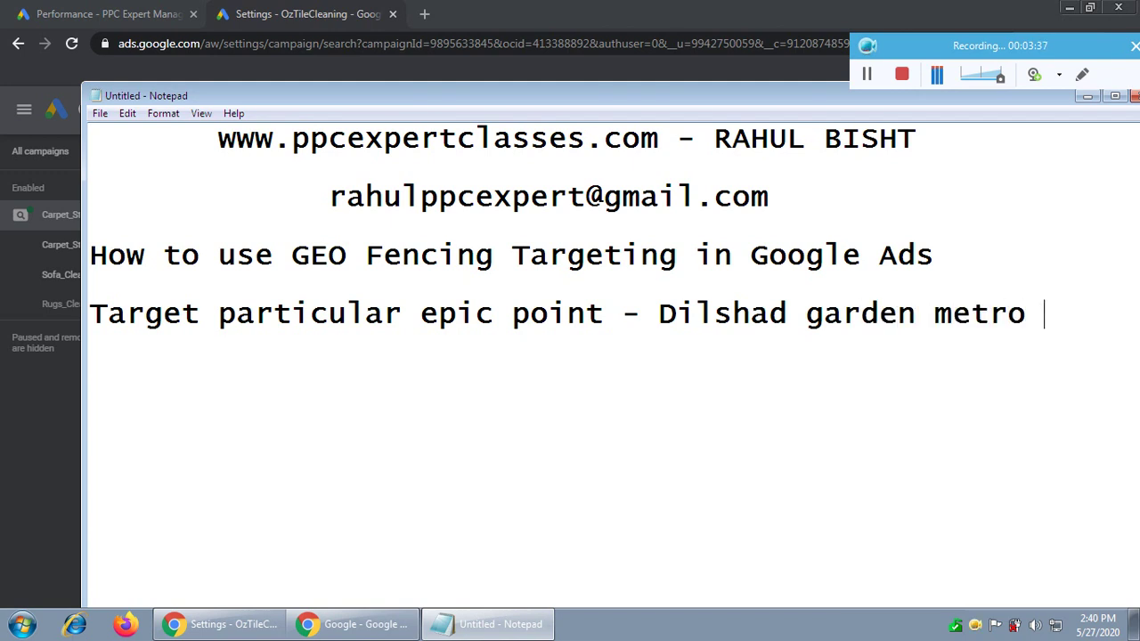
{"action": "type", "text": " station"}
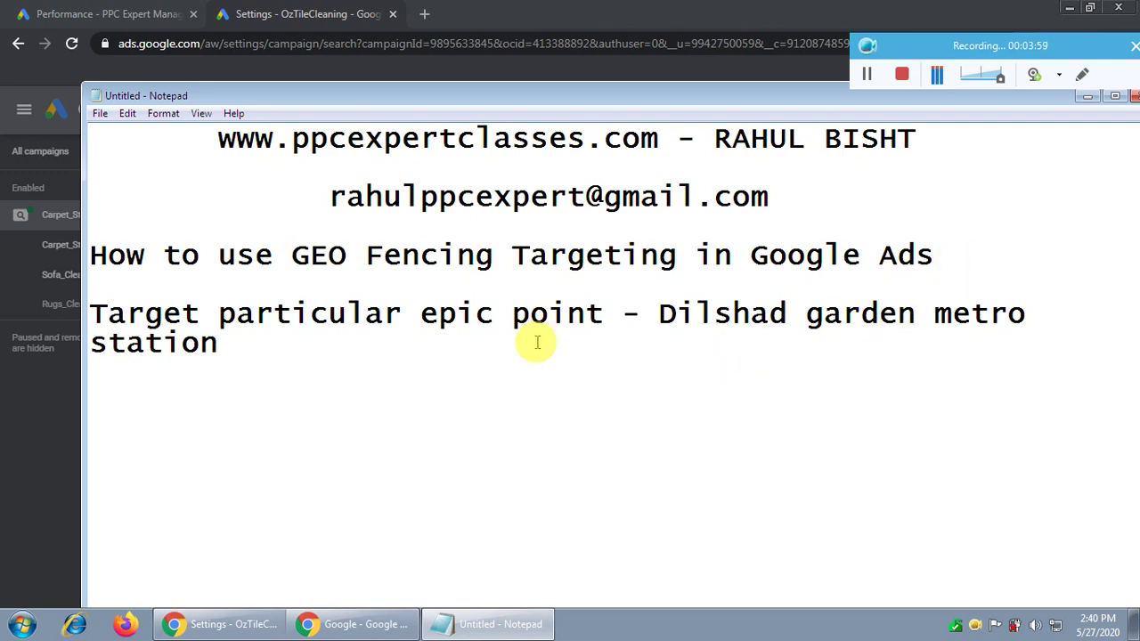
Highlight "epic" and "GEO Fencing" in the notes, and return to the radius targeting dialog in Google Ads
{"action": "left_click_drag", "start_coordinate": [420, 314], "coordinate": [483, 315]}
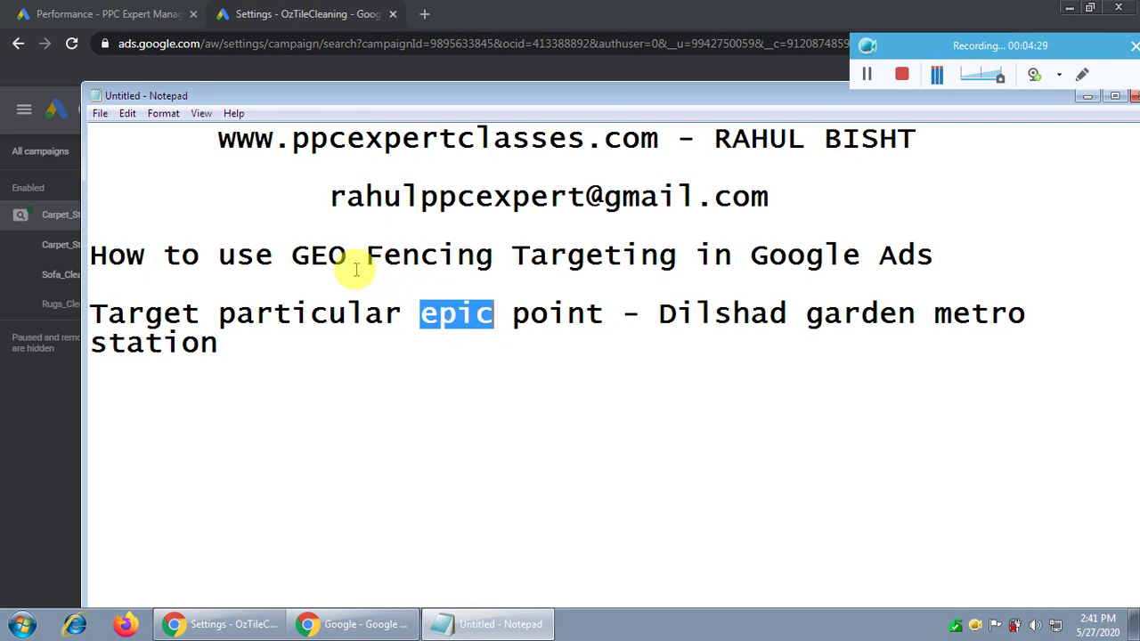
{"action": "left_click_drag", "start_coordinate": [291, 256], "coordinate": [493, 260]}
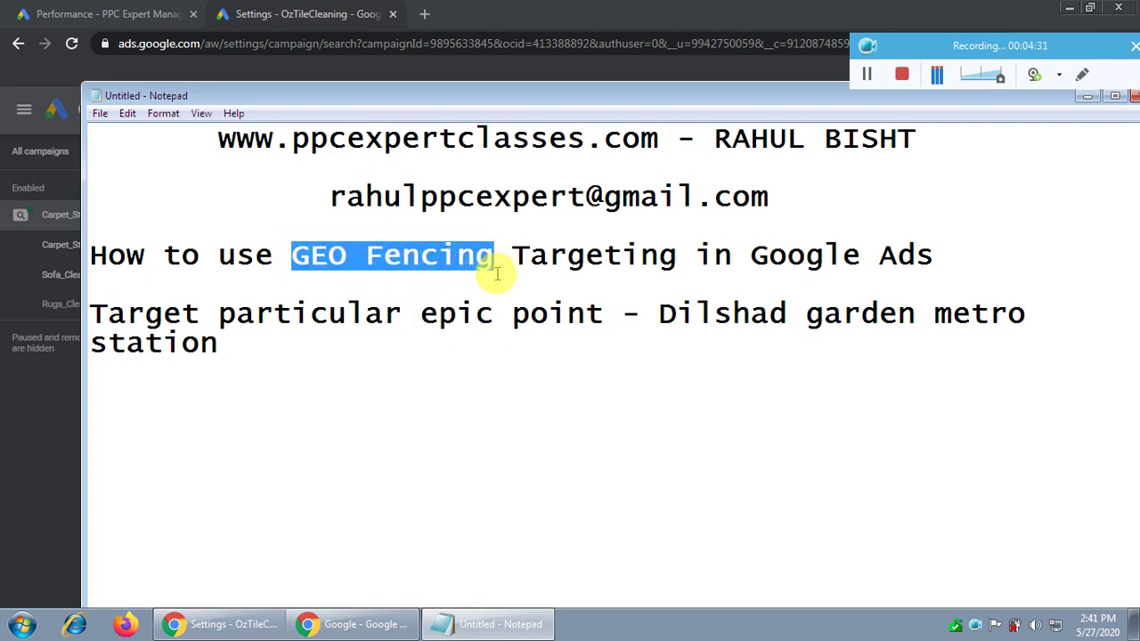
{"action": "left_click", "coordinate": [1086, 95]}
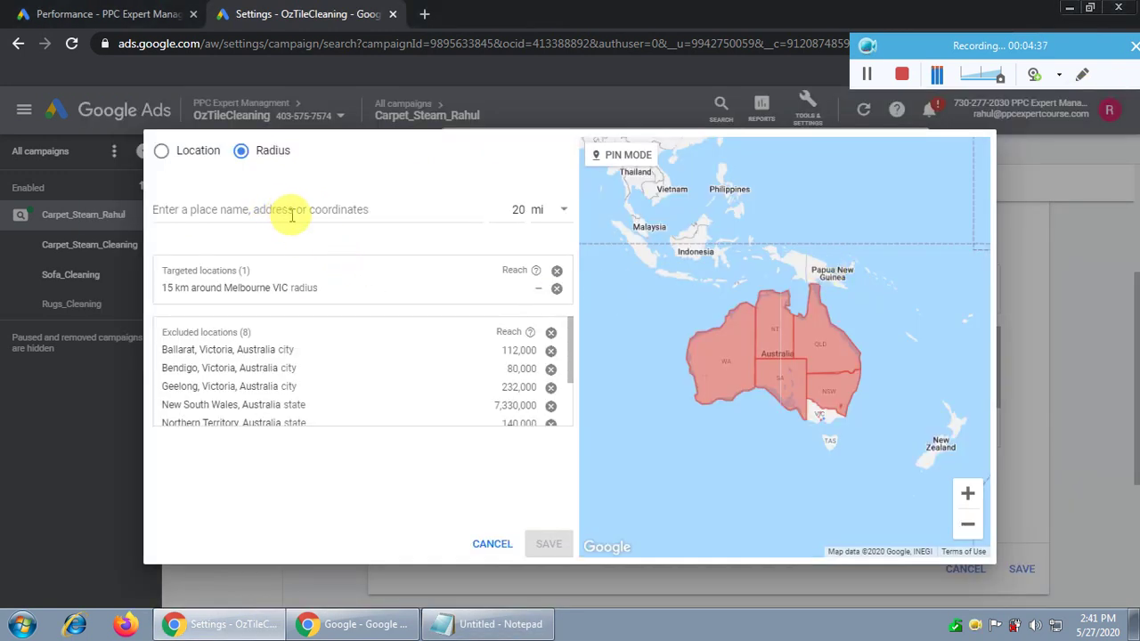
Switch to the Google search window and search for "dilshad garden metro station"
{"action": "left_click", "coordinate": [349, 624]}
{"action": "left_click", "coordinate": [412, 339]}
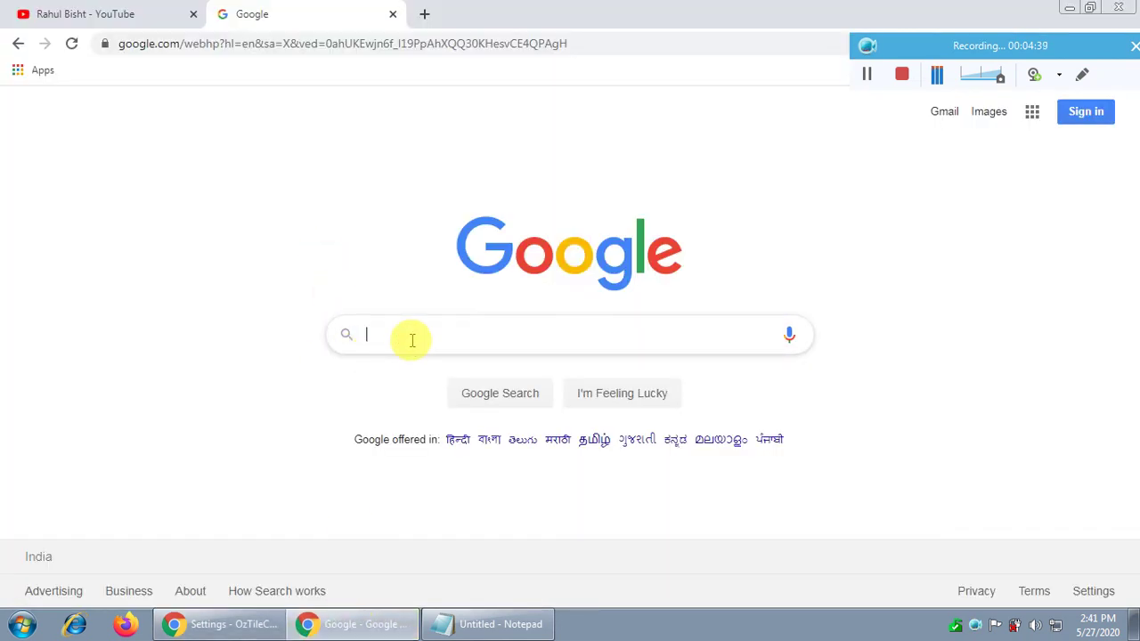
{"action": "type", "text": "dilshad "}
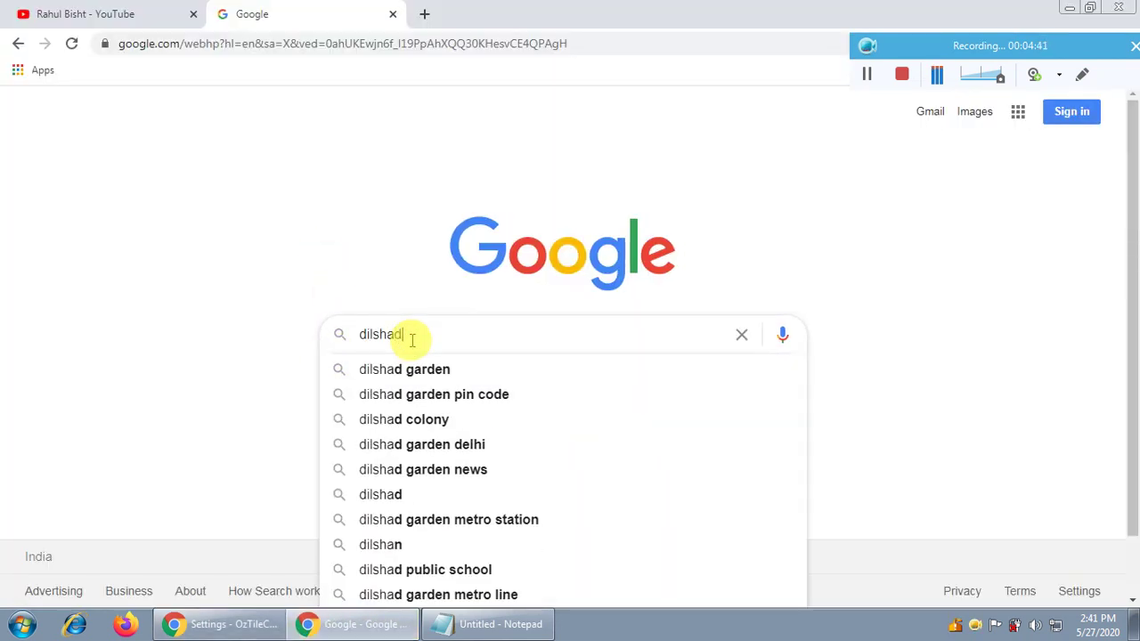
{"action": "type", "text": "garden "}
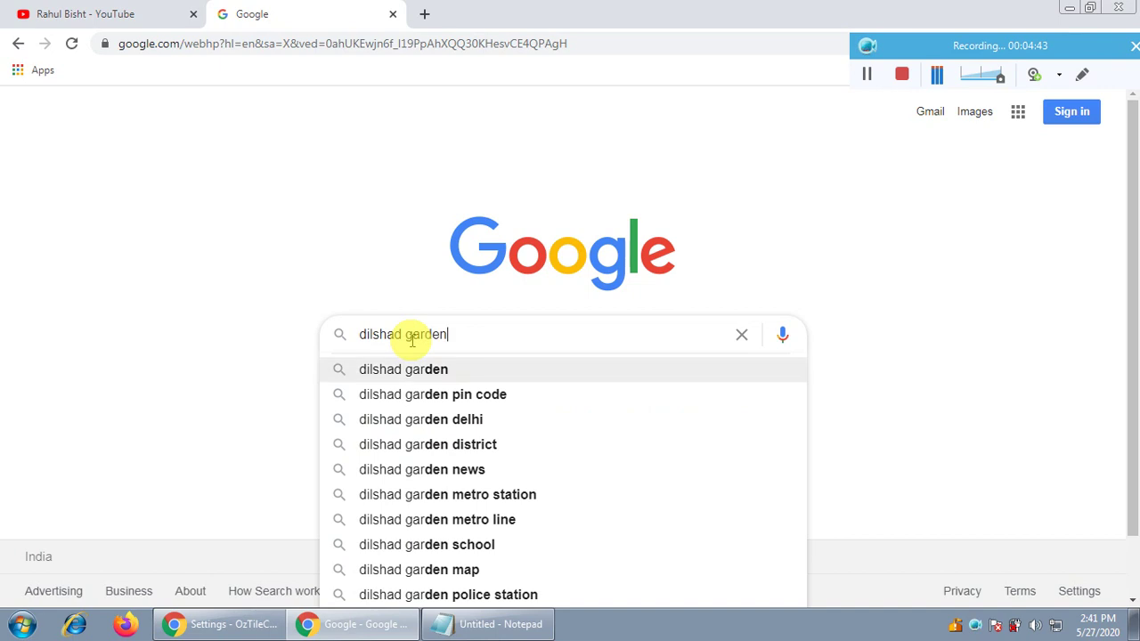
{"action": "type", "text": "metro sta"}
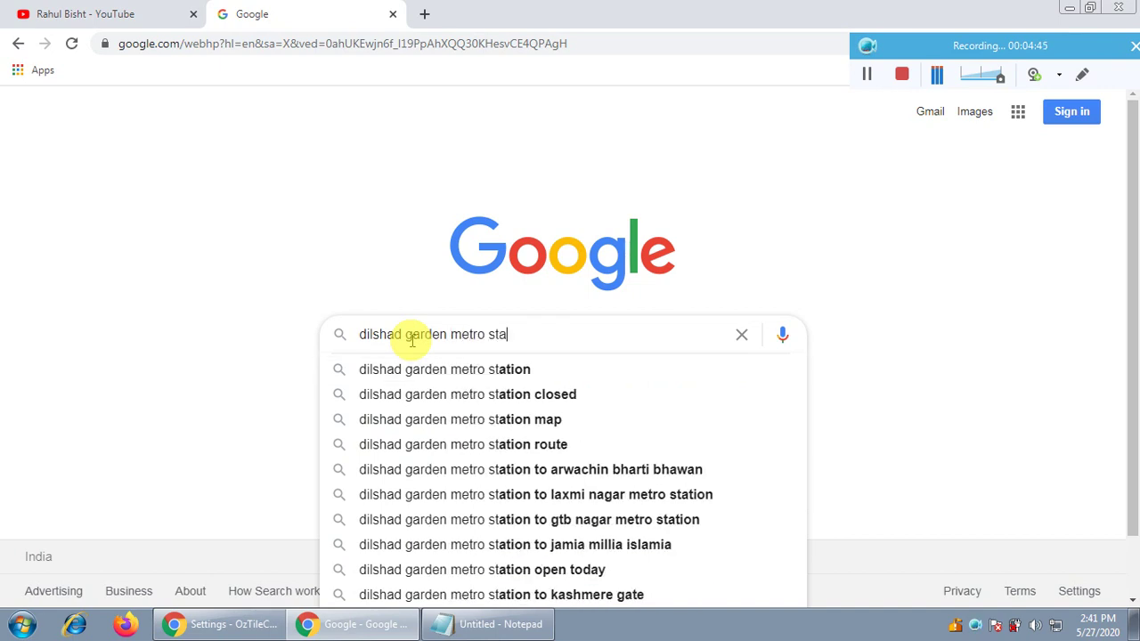
{"action": "type", "text": "tion"}
{"action": "key", "text": "Return"}
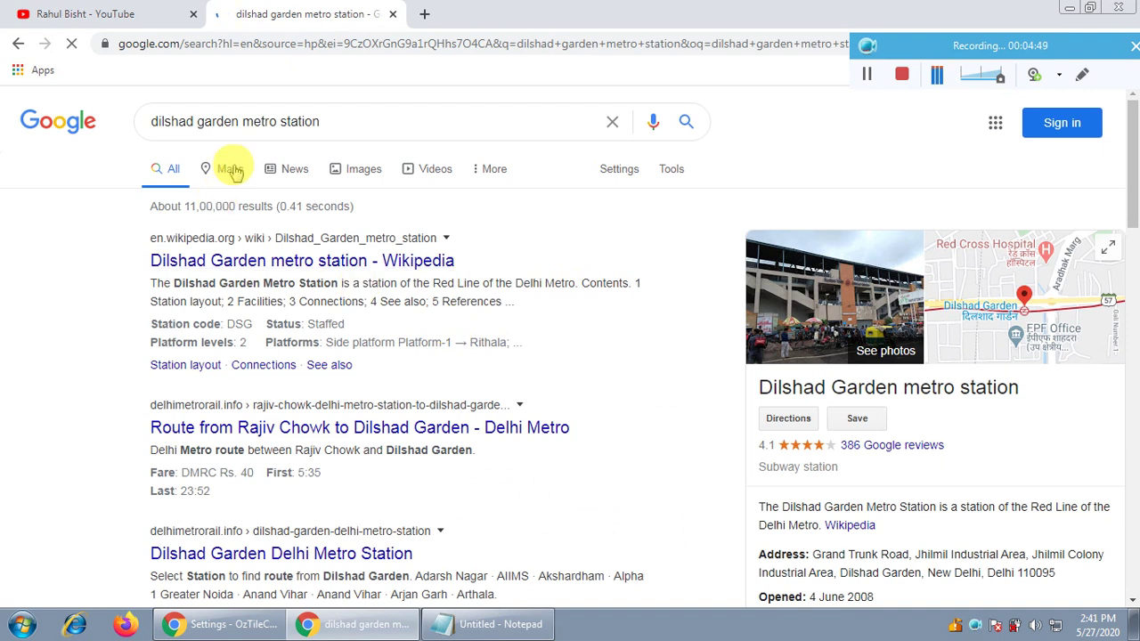
Open the metro station in Google Maps and bring up the coordinates of the Dilshad Garden marker with What's here
{"action": "left_click", "coordinate": [236, 173]}
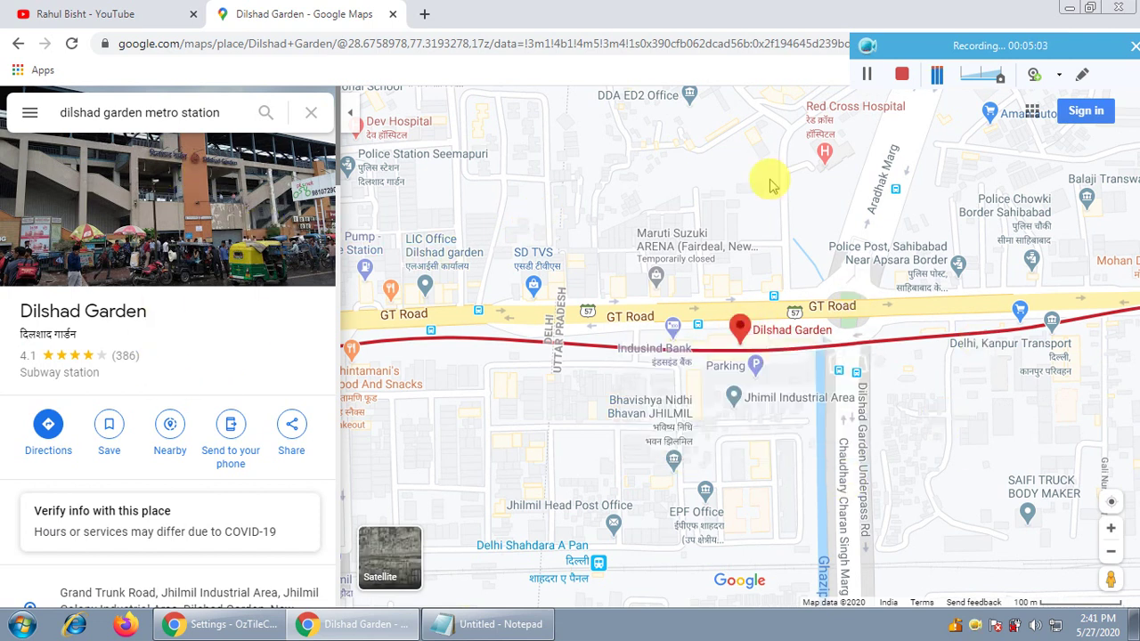
{"action": "key", "text": "ctrl+plus"}
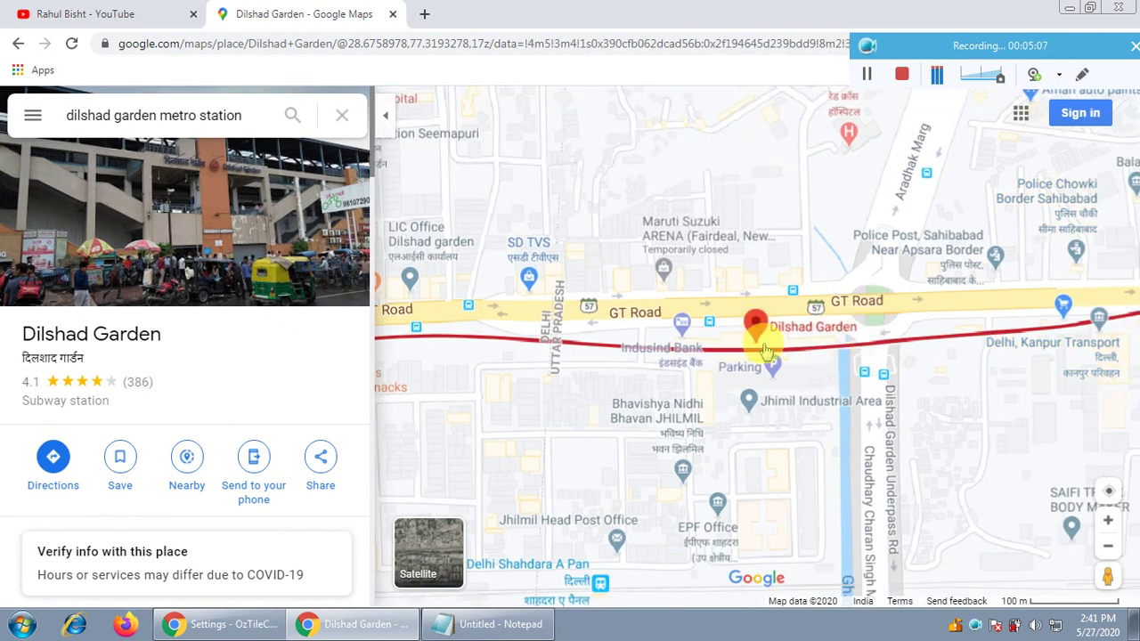
{"action": "mouse_move", "coordinate": [755, 326]}
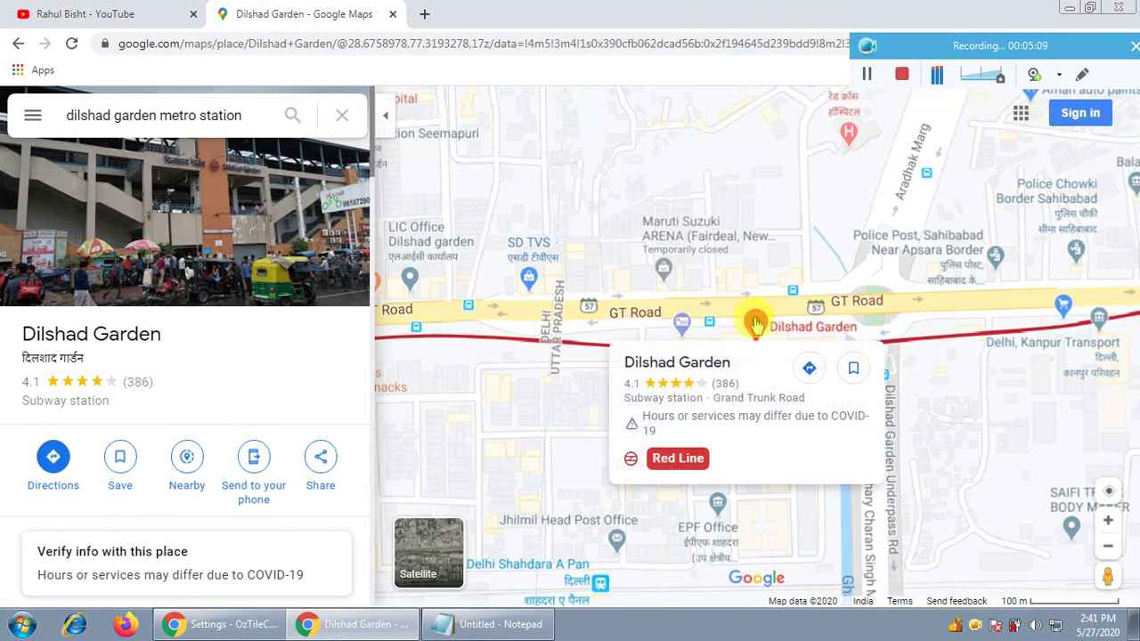
{"action": "right_click", "coordinate": [755, 326]}
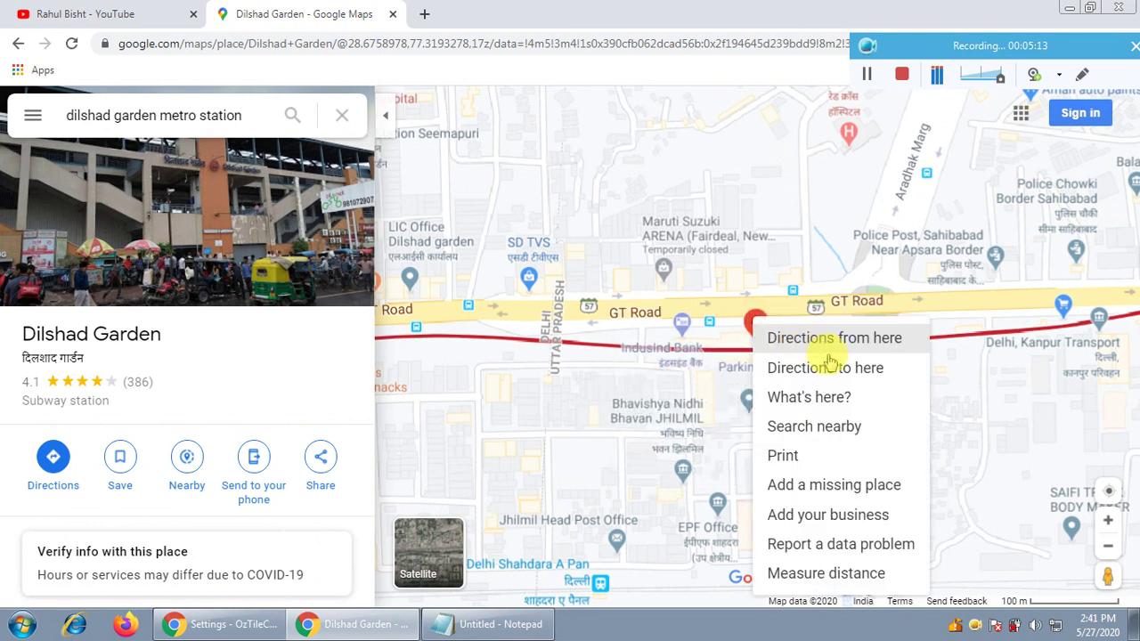
{"action": "left_click", "coordinate": [835, 406]}
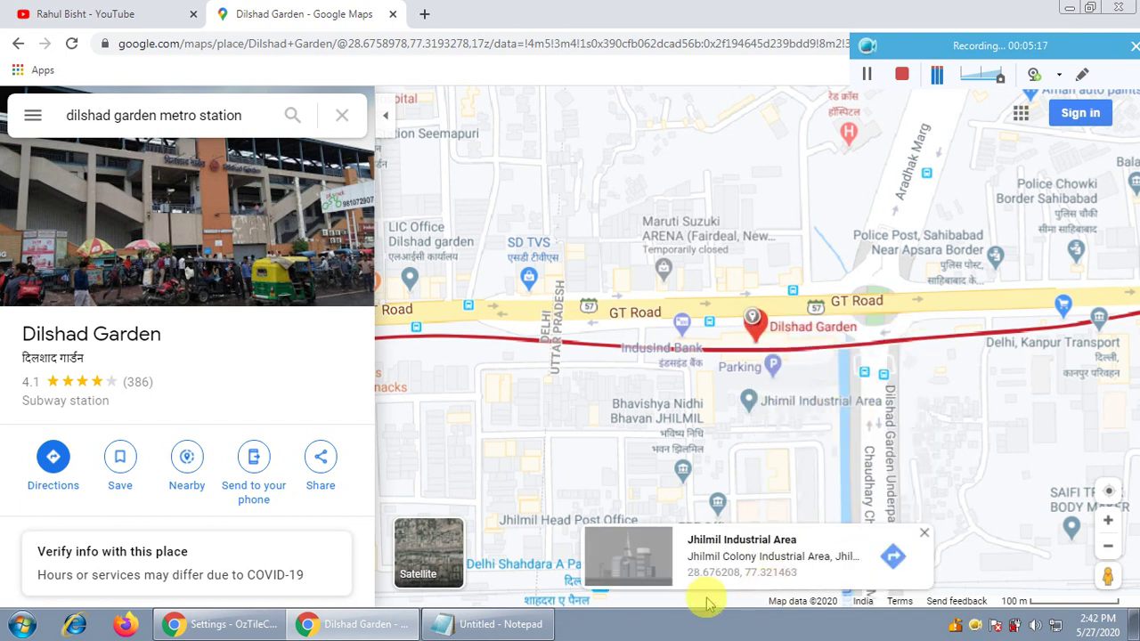
Copy the station coordinates 28.676208, 77.321463 from Google Maps and paste them below the "Target particular epic point" line in Notepad
{"action": "left_click_drag", "start_coordinate": [683, 574], "coordinate": [795, 575]}
{"action": "key", "text": "ctrl+c"}
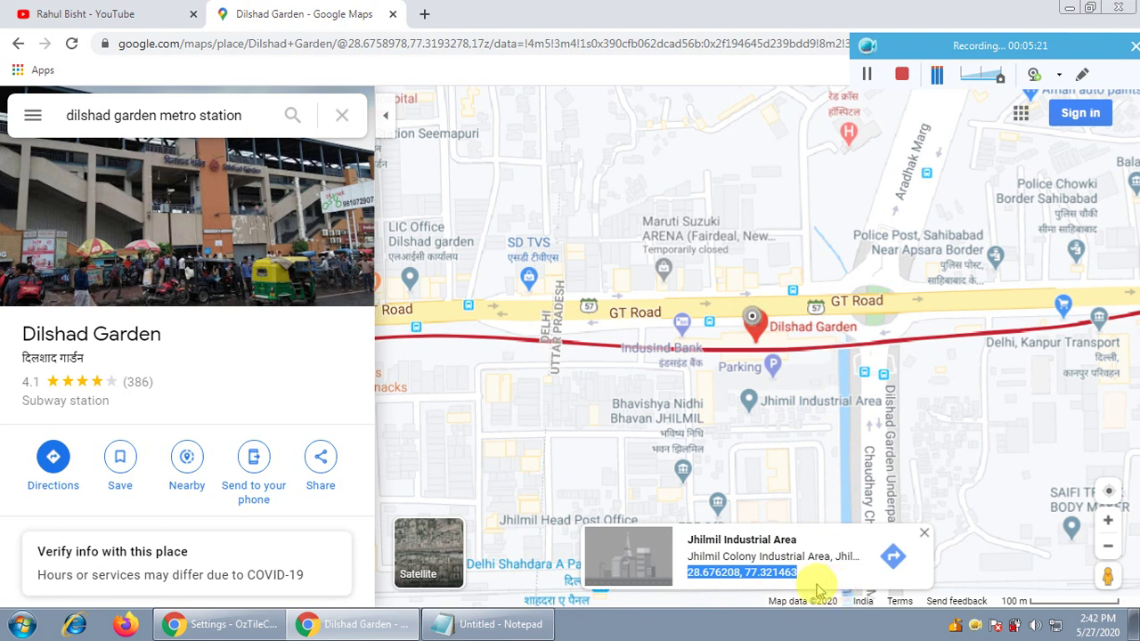
{"action": "left_click", "coordinate": [488, 624]}
{"action": "left_click", "coordinate": [316, 351]}
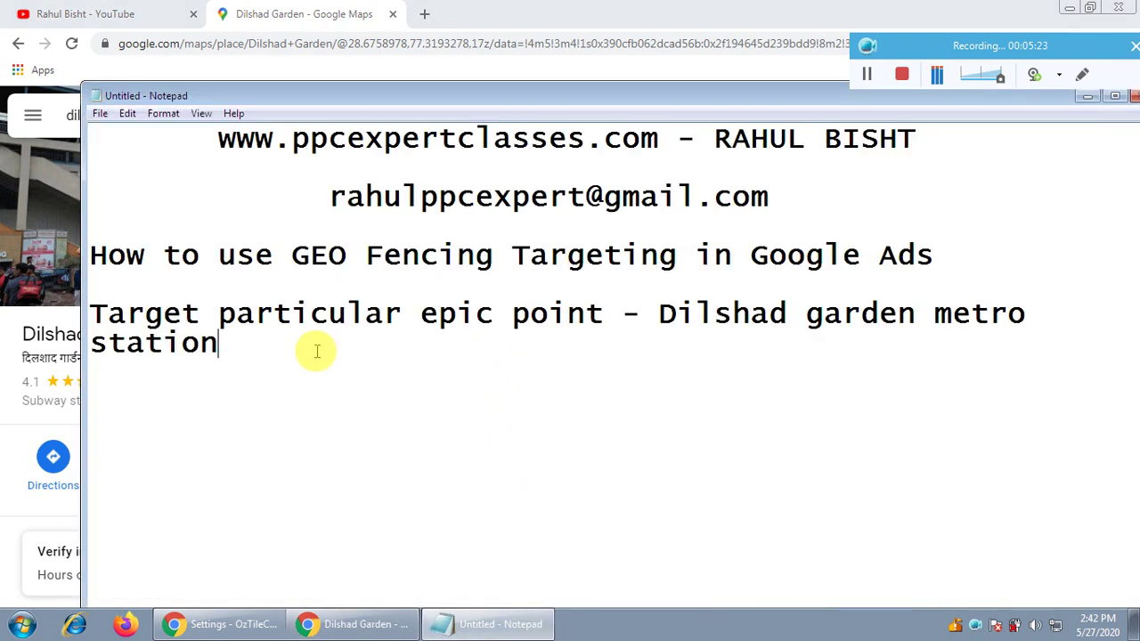
{"action": "key", "text": "Return"}
{"action": "key", "text": "Return"}
{"action": "key", "text": "ctrl+v"}
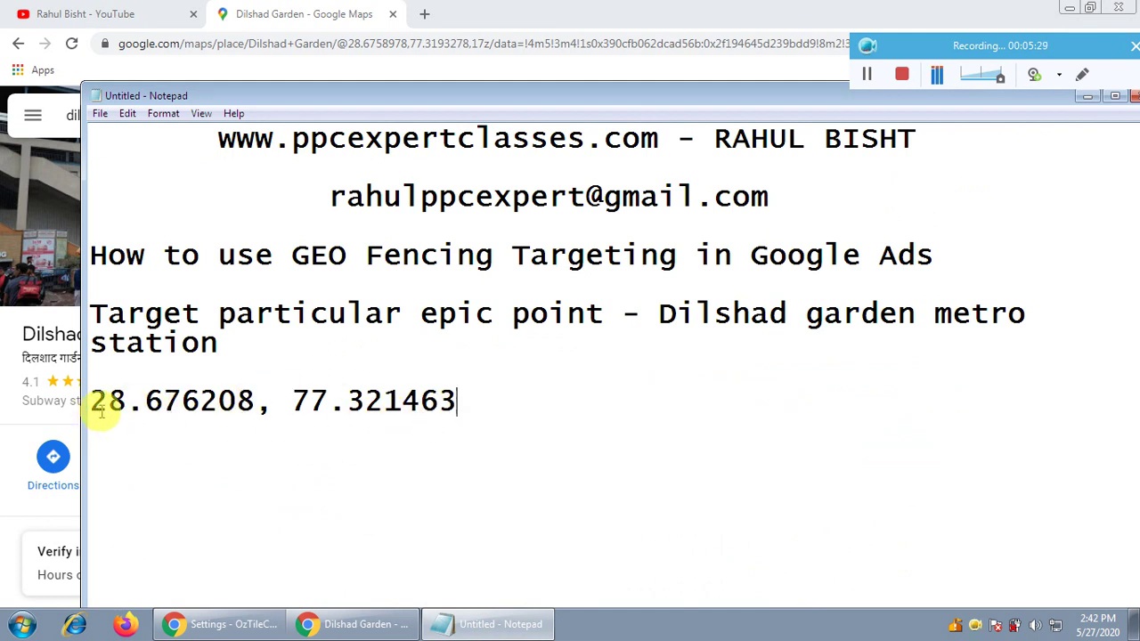
Return to the Google search results in the browser and search for "amity university noida"
{"action": "left_click", "coordinate": [1087, 95]}
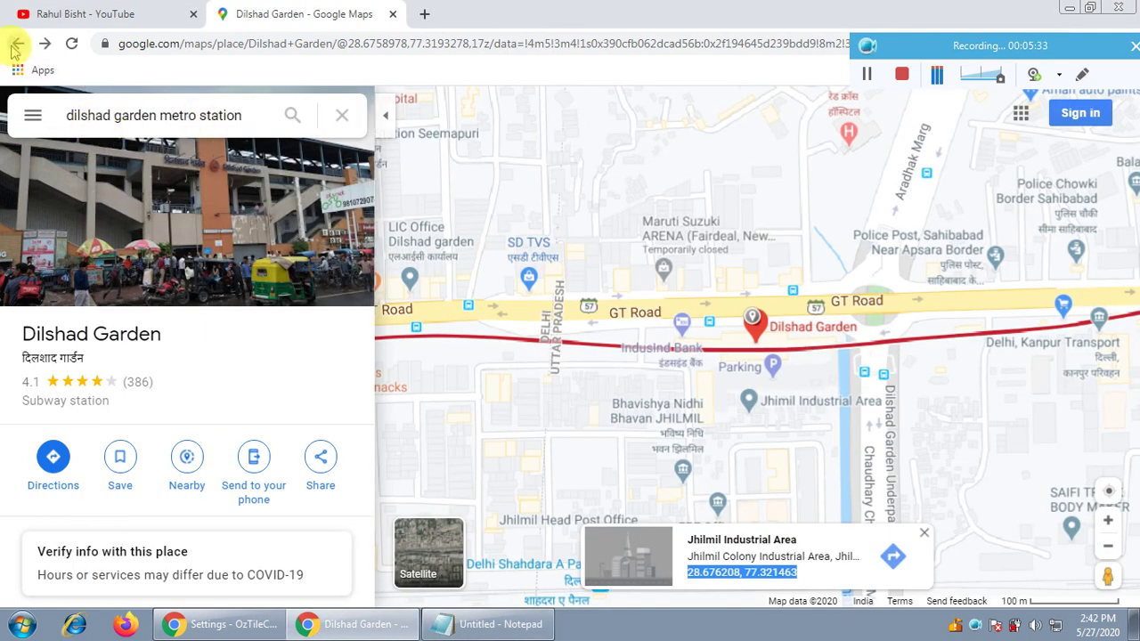
{"action": "left_click", "coordinate": [16, 47]}
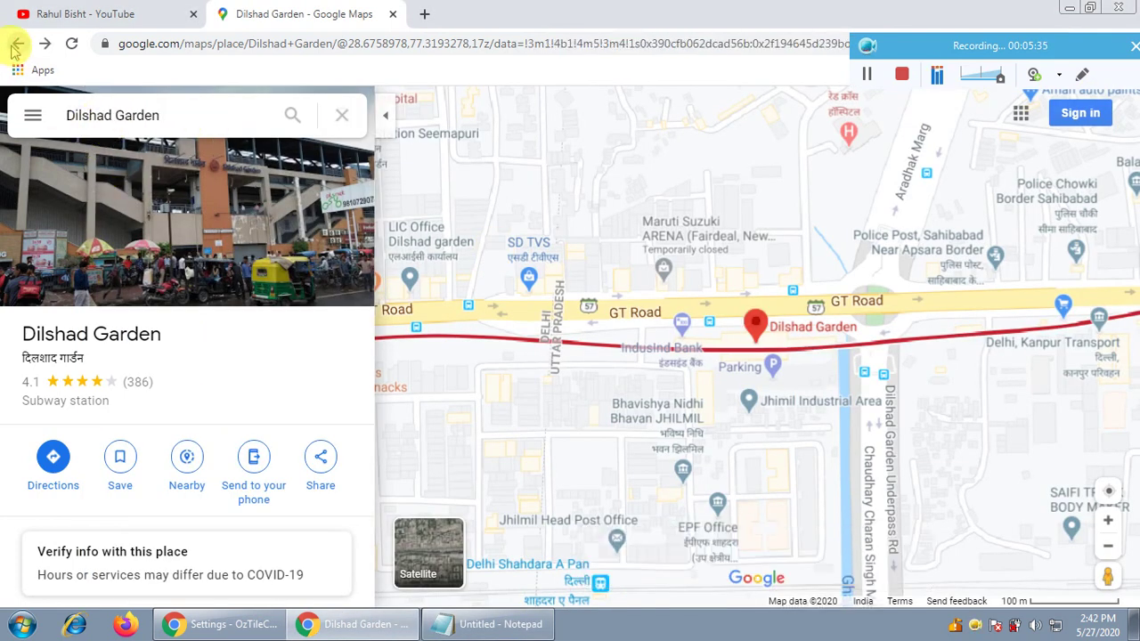
{"action": "left_click", "coordinate": [16, 46]}
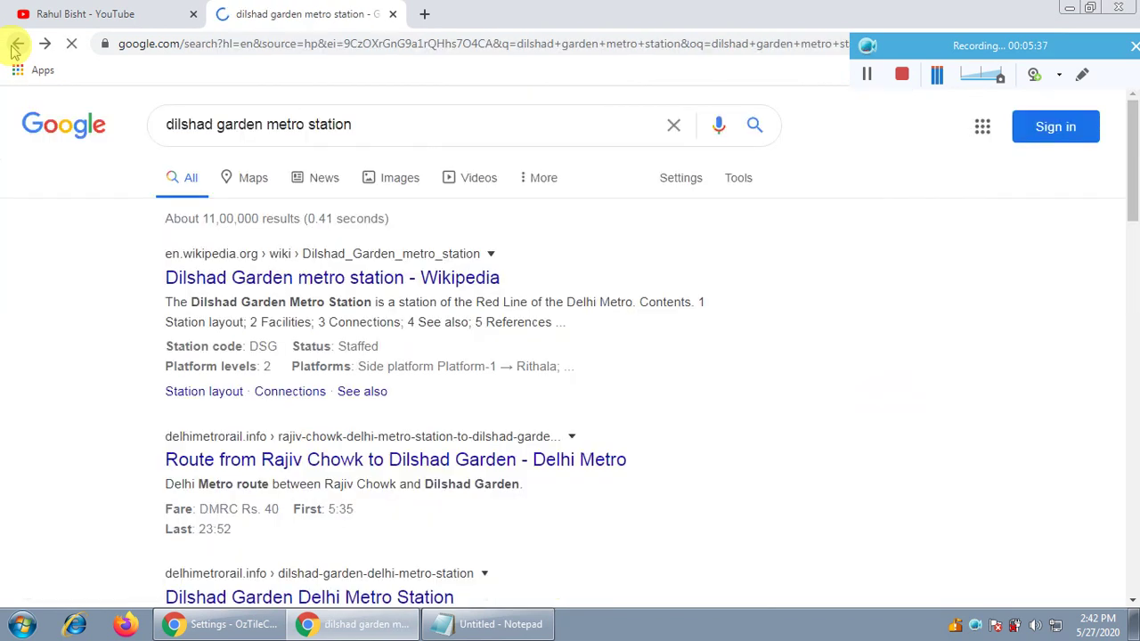
{"action": "triple_click", "coordinate": [421, 123]}
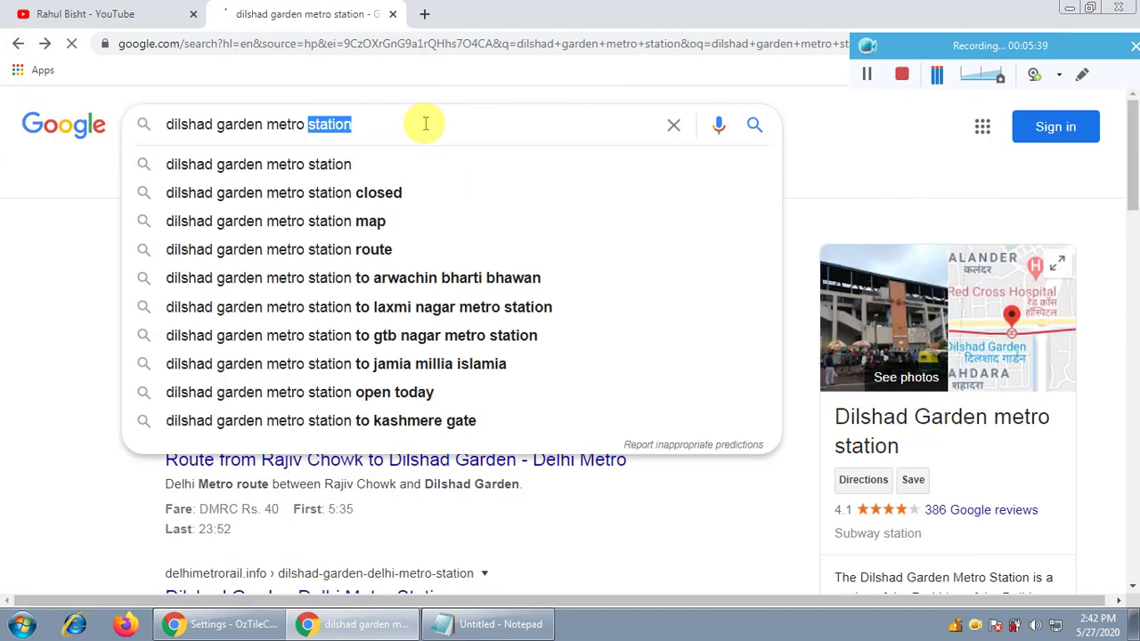
{"action": "type", "text": "ami"}
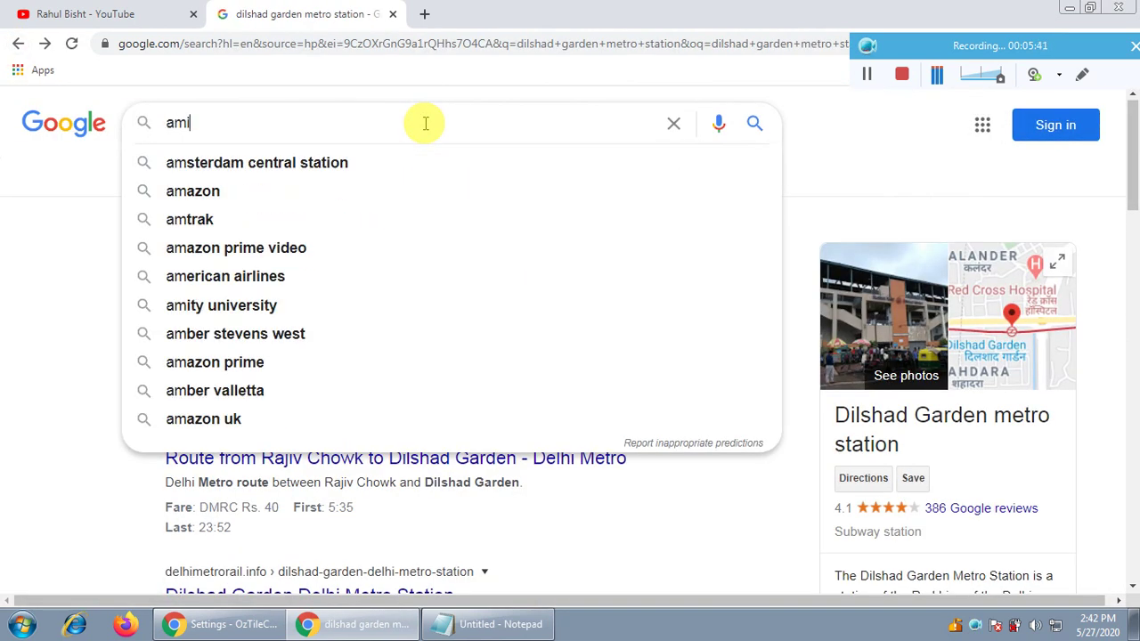
{"action": "type", "text": "ty university"}
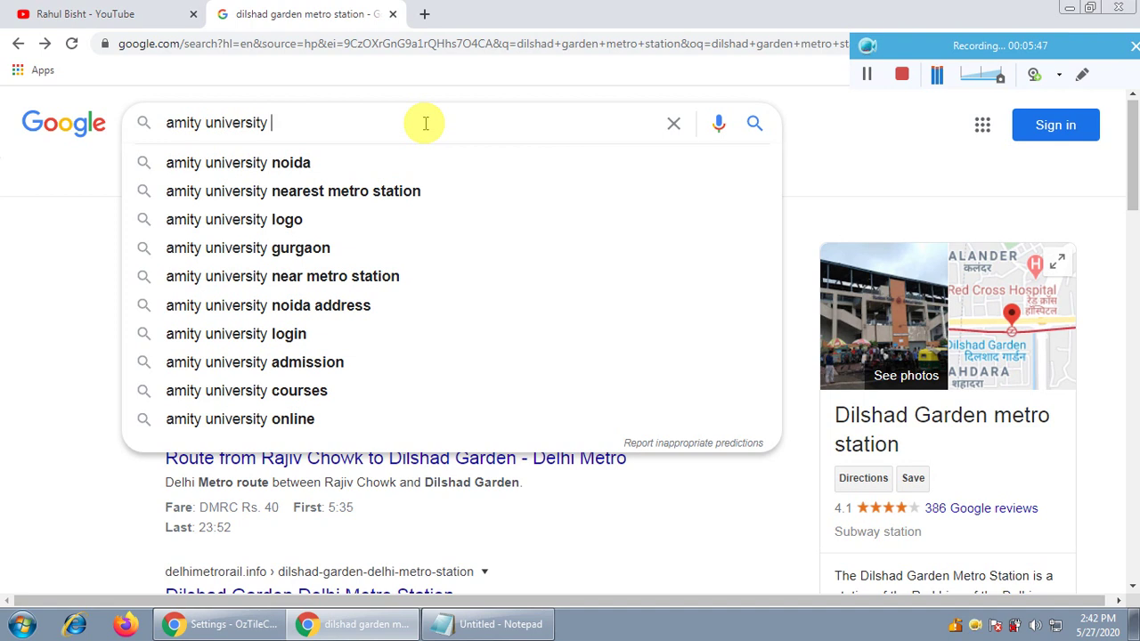
{"action": "key", "text": "Down"}
{"action": "key", "text": "Return"}
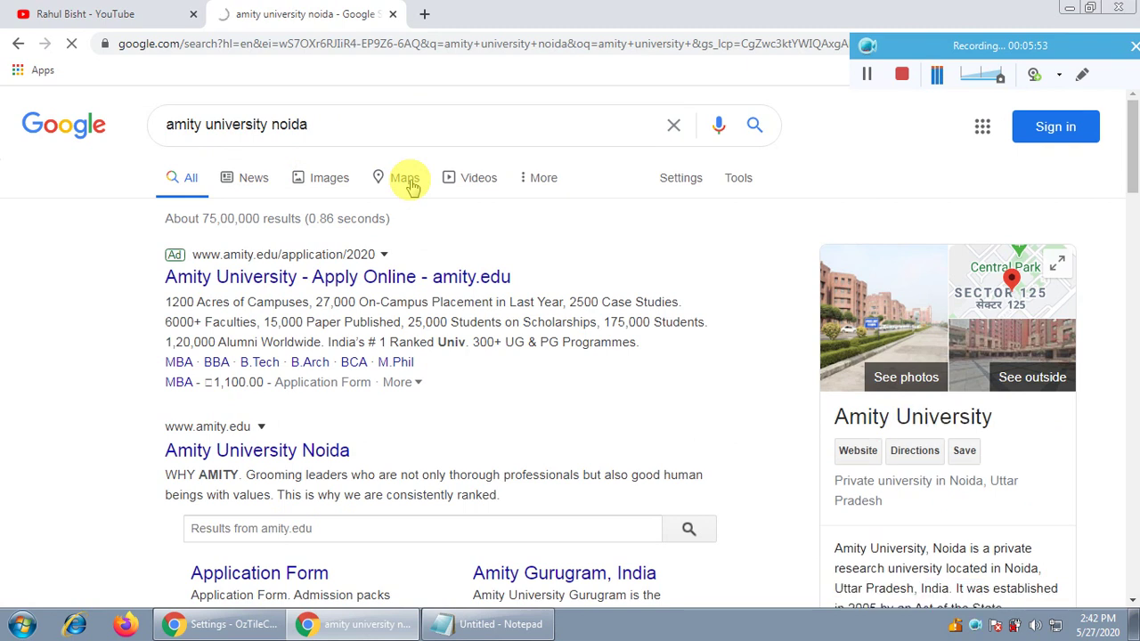
Open Amity University in Google Maps and bring up the coordinates of its label with What's here
{"action": "left_click", "coordinate": [409, 183]}
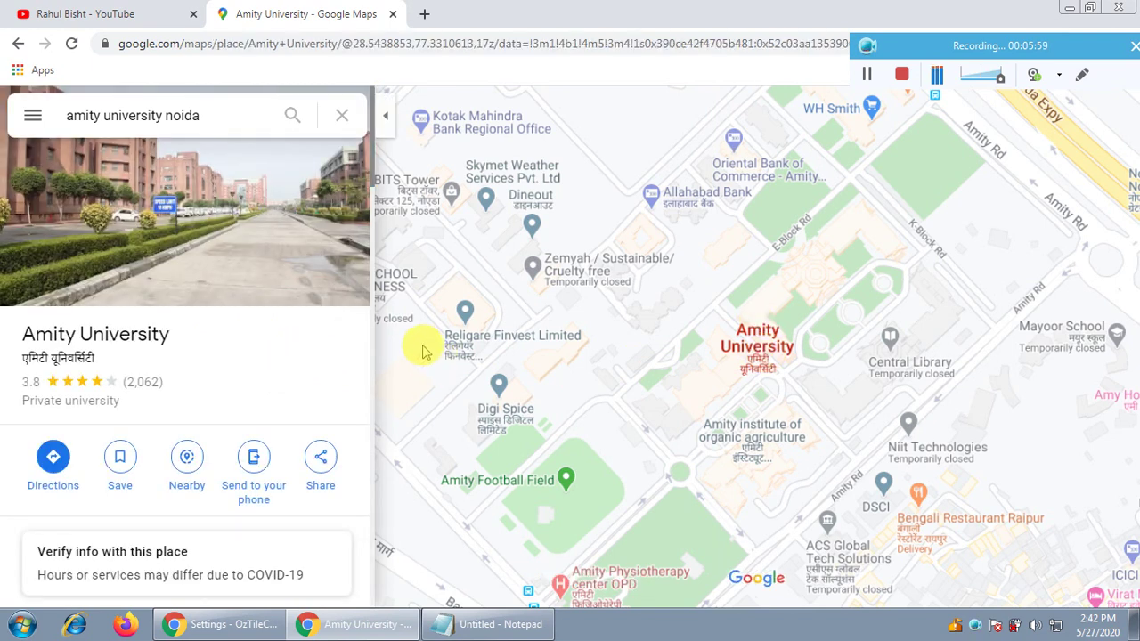
{"action": "right_click", "coordinate": [756, 320]}
{"action": "left_click", "coordinate": [825, 396]}
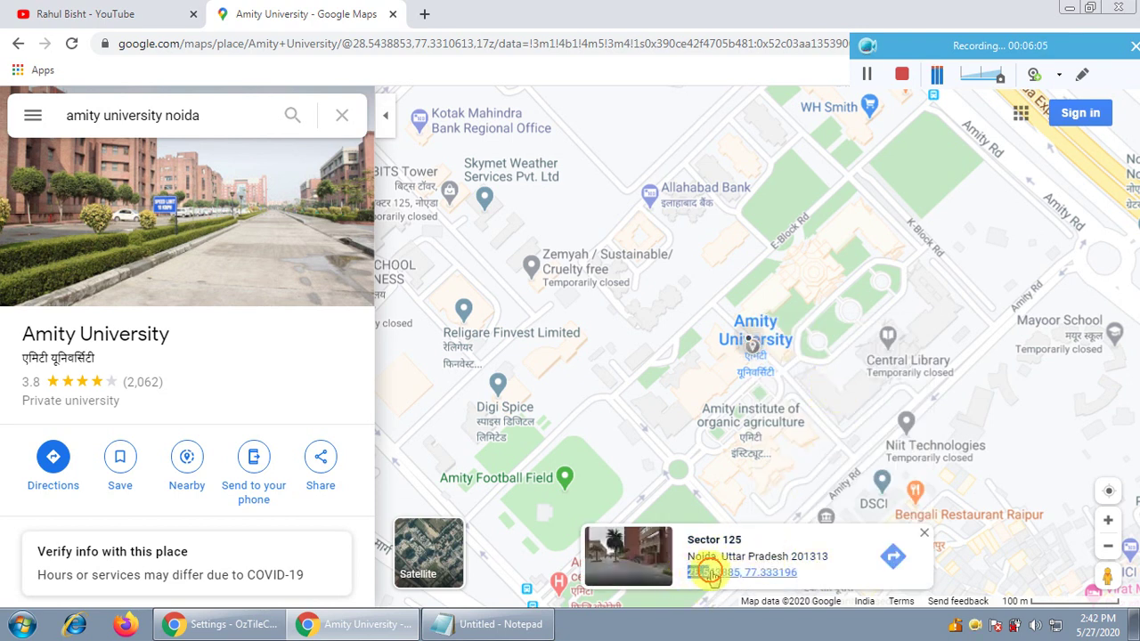
Copy the Amity University coordinates 28.543885, 77.333196, paste them below the first pair in Notepad, and highlight the new line
{"action": "left_click_drag", "start_coordinate": [710, 574], "coordinate": [842, 574]}
{"action": "key", "text": "ctrl+c"}
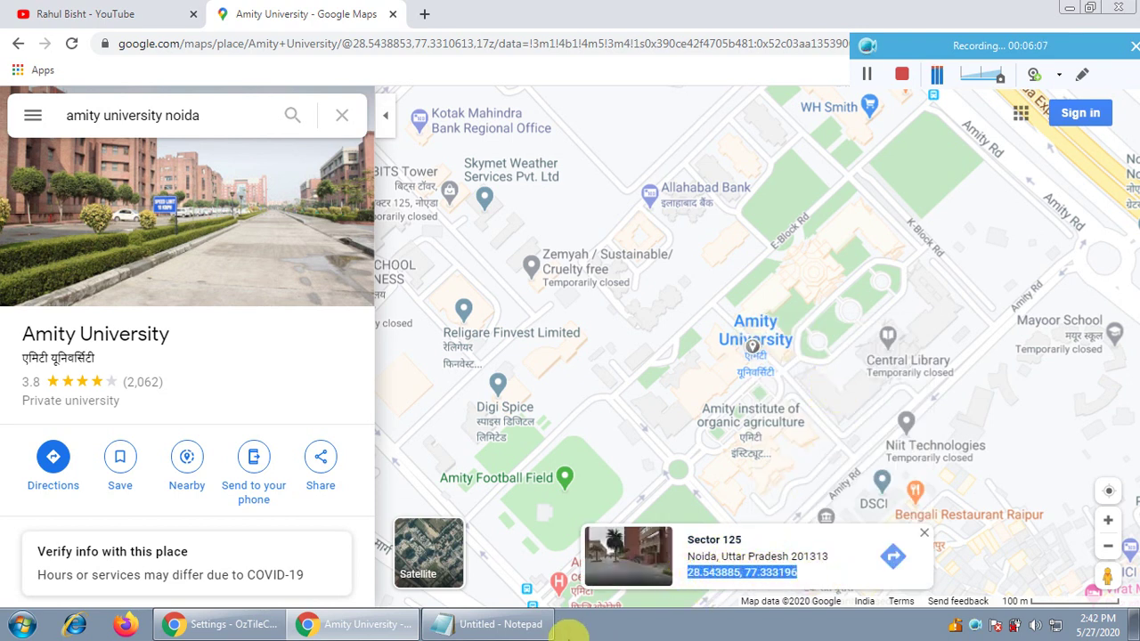
{"action": "left_click", "coordinate": [508, 623]}
{"action": "key", "text": "Return"}
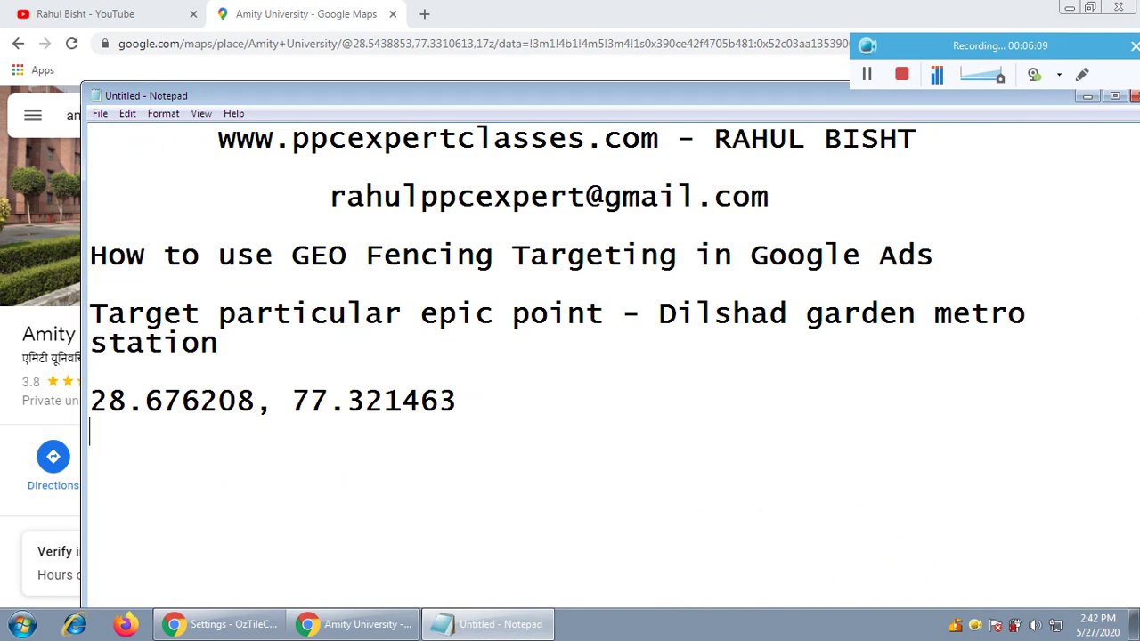
{"action": "key", "text": "ctrl+v"}
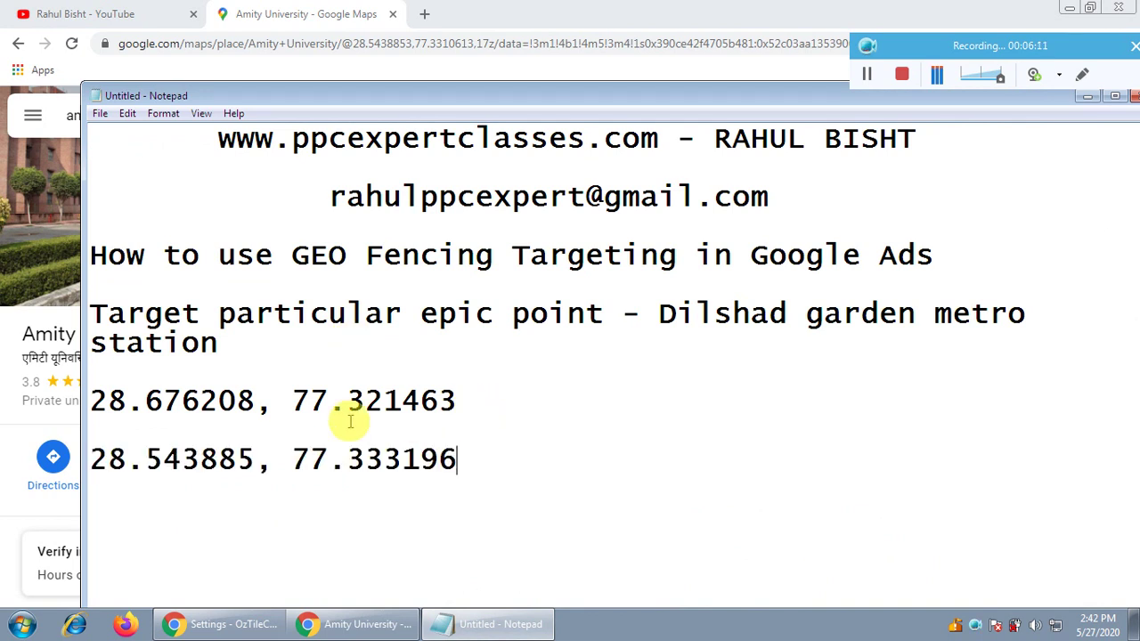
{"action": "left_click_drag", "start_coordinate": [90, 459], "coordinate": [454, 452]}
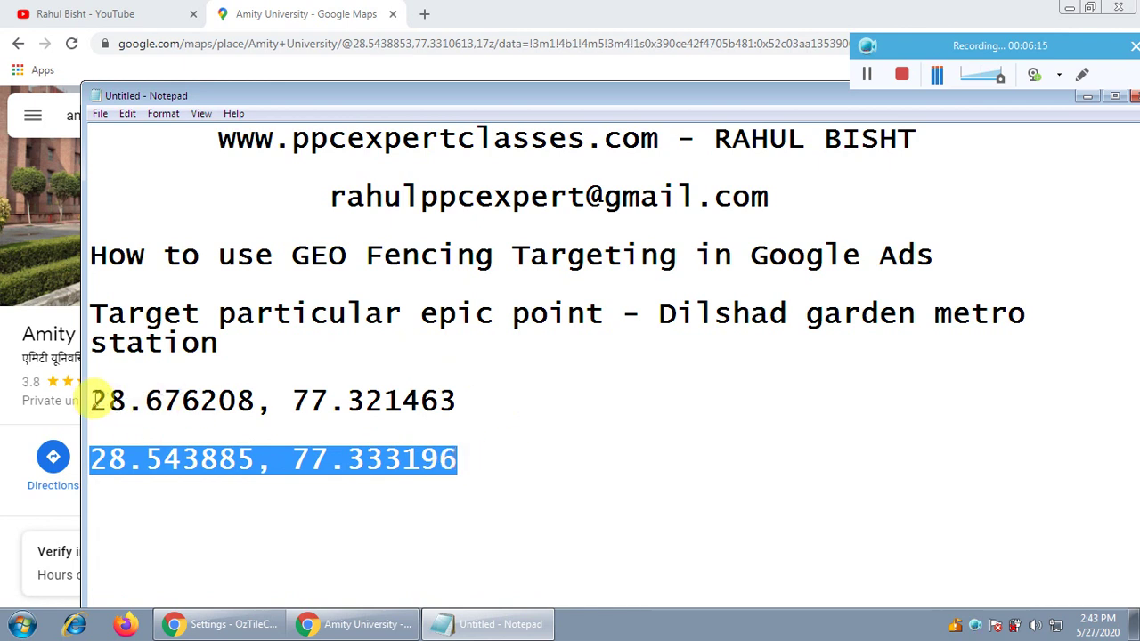
Copy 28.676208, 77.321463 from the notes and add it in Google Ads as a 20 mi radius target
{"action": "left_click_drag", "start_coordinate": [89, 400], "coordinate": [462, 423]}
{"action": "key", "text": "ctrl+c"}
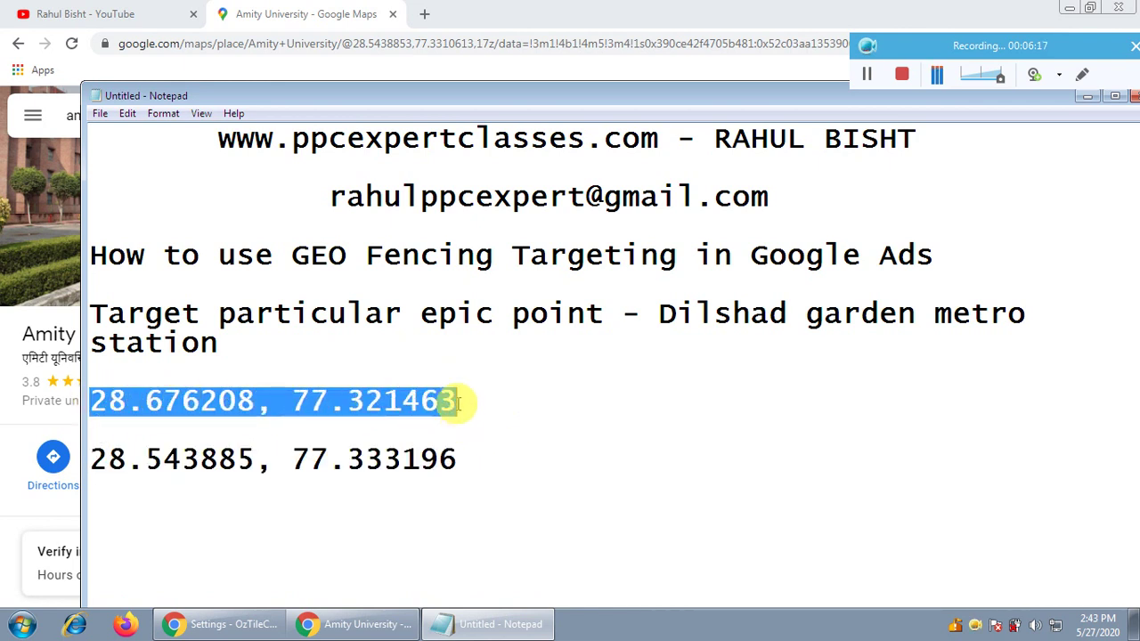
{"action": "left_click", "coordinate": [1087, 96]}
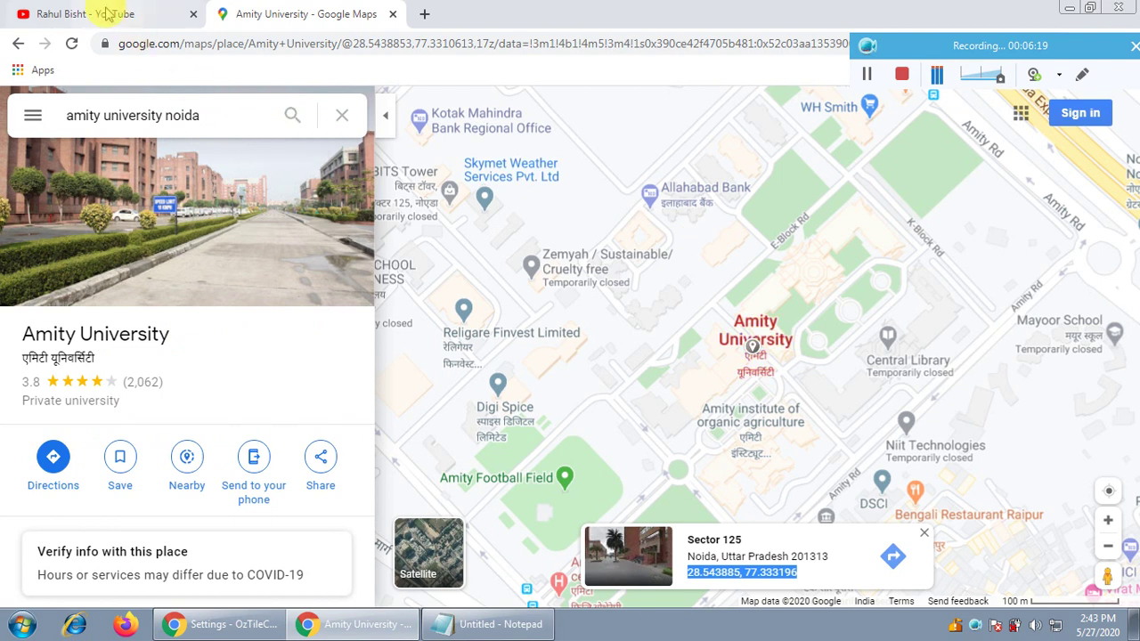
{"action": "left_click", "coordinate": [267, 628]}
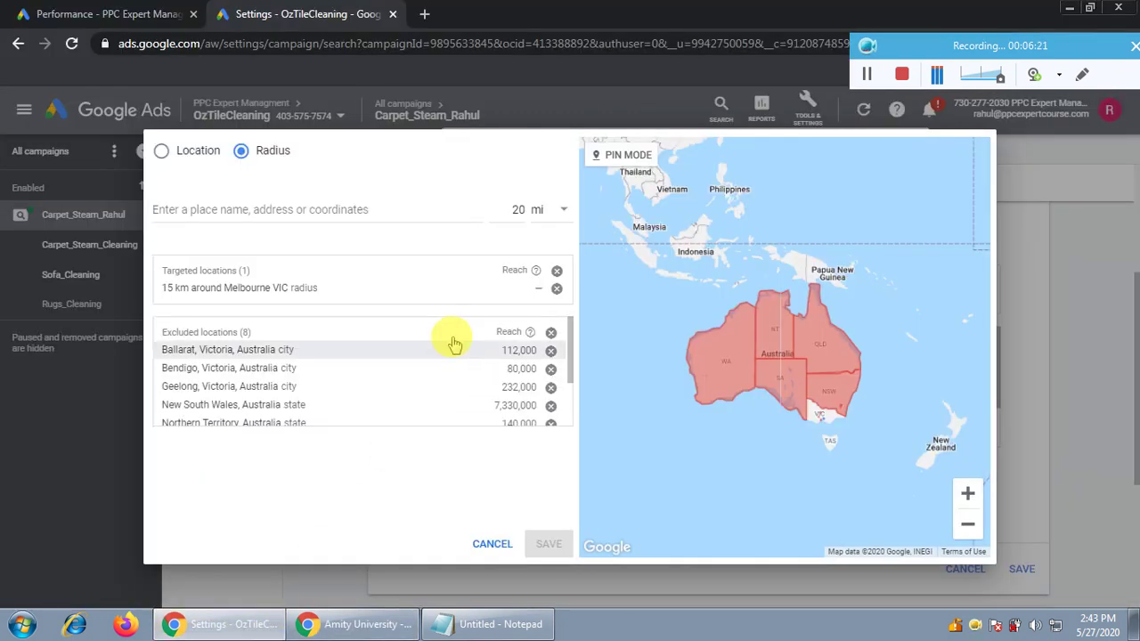
{"action": "left_click", "coordinate": [244, 211]}
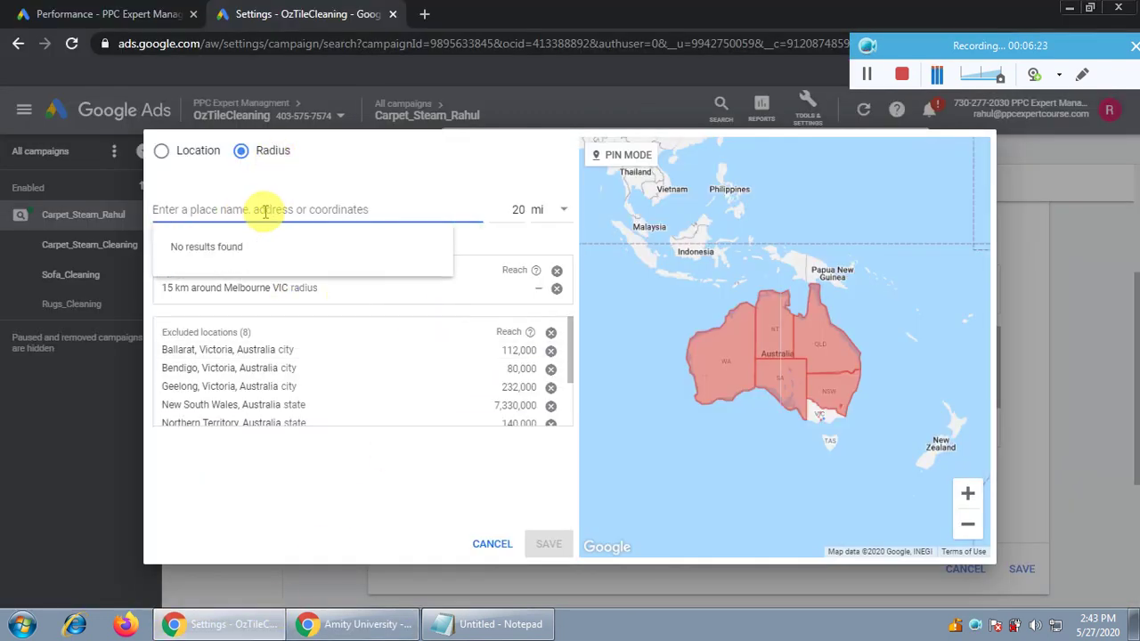
{"action": "key", "text": "ctrl+v"}
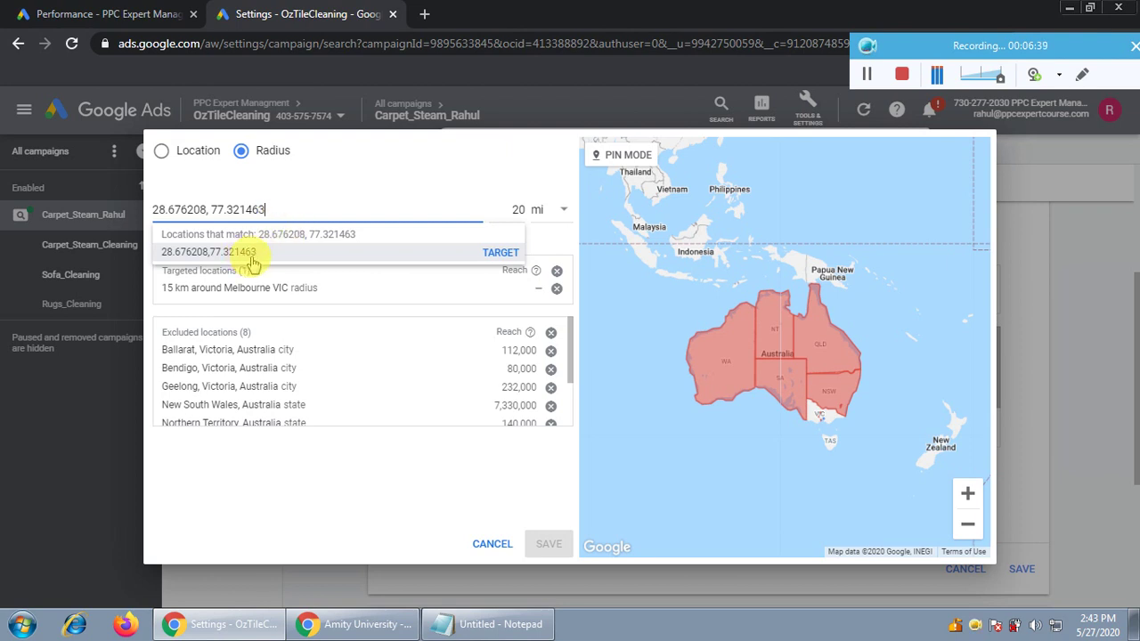
{"action": "left_click", "coordinate": [497, 254]}
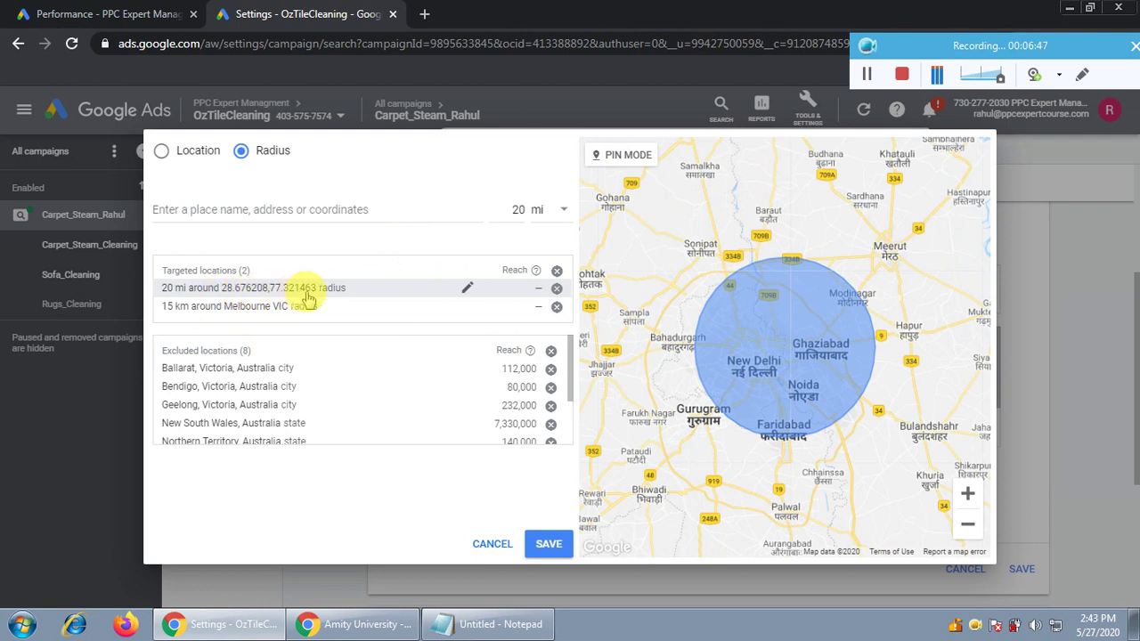
Set the radius around 28.676208,77.321463 to 1 km, and remove that target from the targeted locations
{"action": "left_click", "coordinate": [466, 289]}
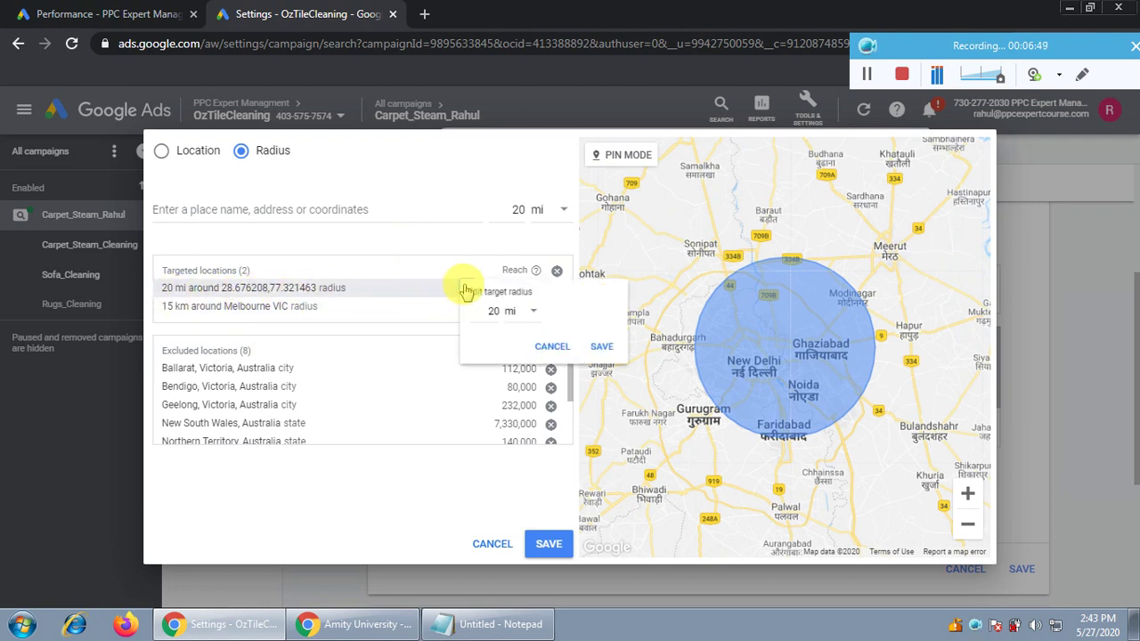
{"action": "left_click", "coordinate": [525, 313]}
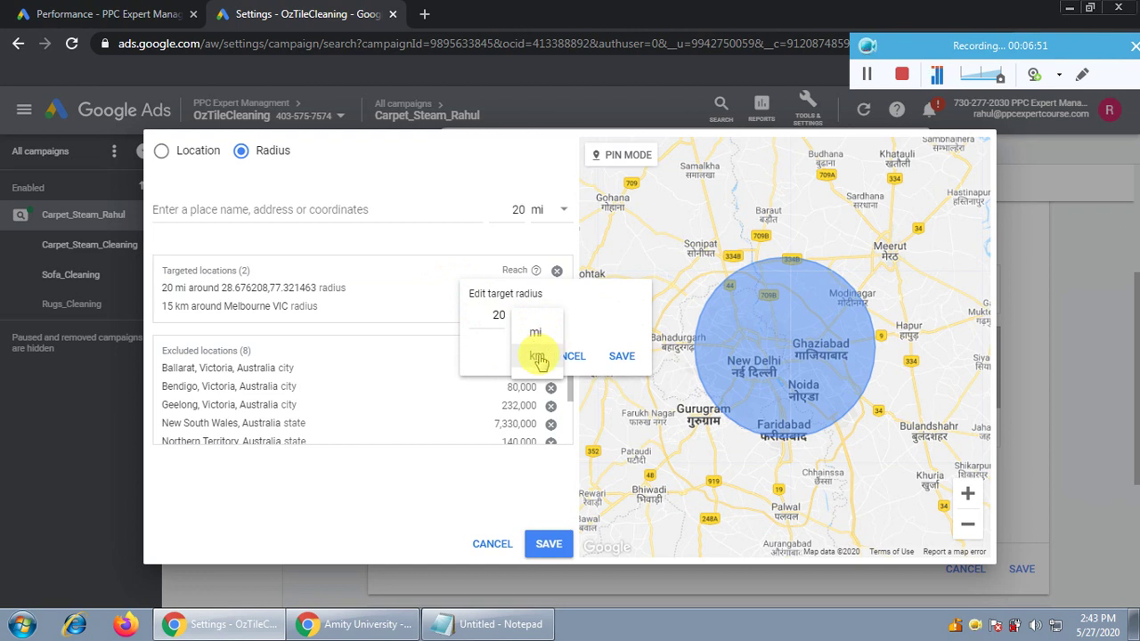
{"action": "left_click", "coordinate": [537, 356]}
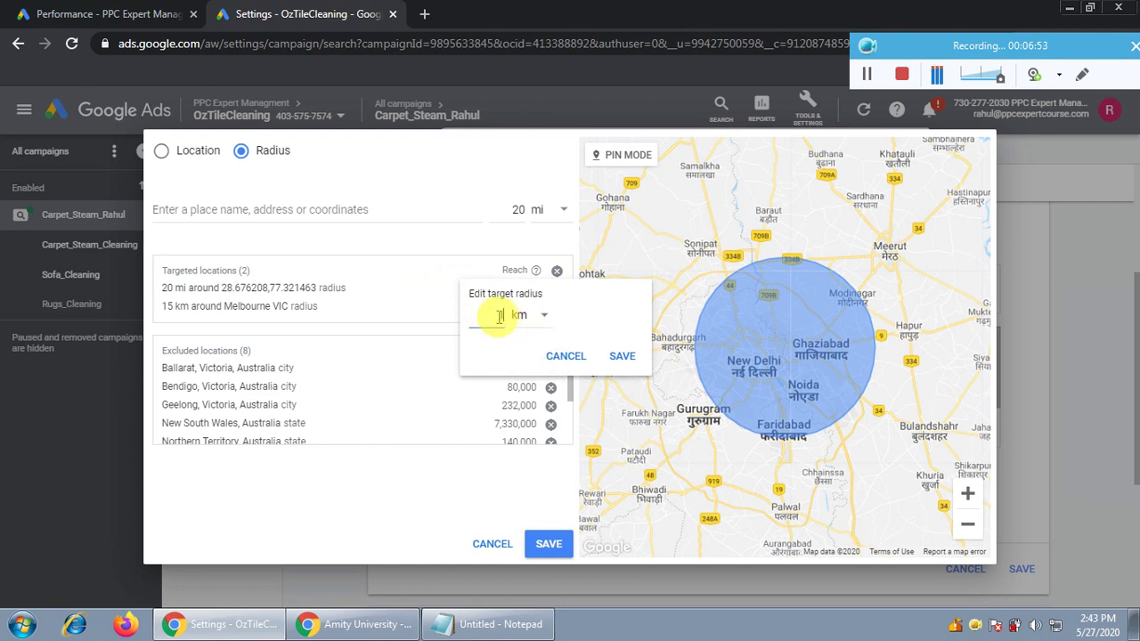
{"action": "left_click", "coordinate": [500, 316]}
{"action": "type", "text": "1"}
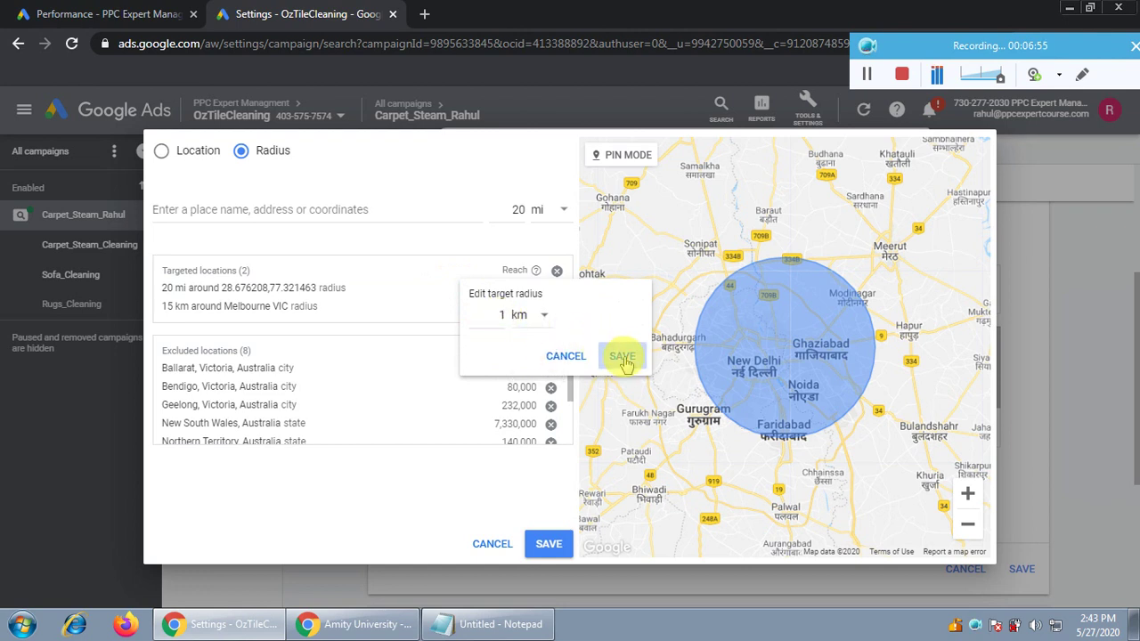
{"action": "left_click", "coordinate": [620, 356]}
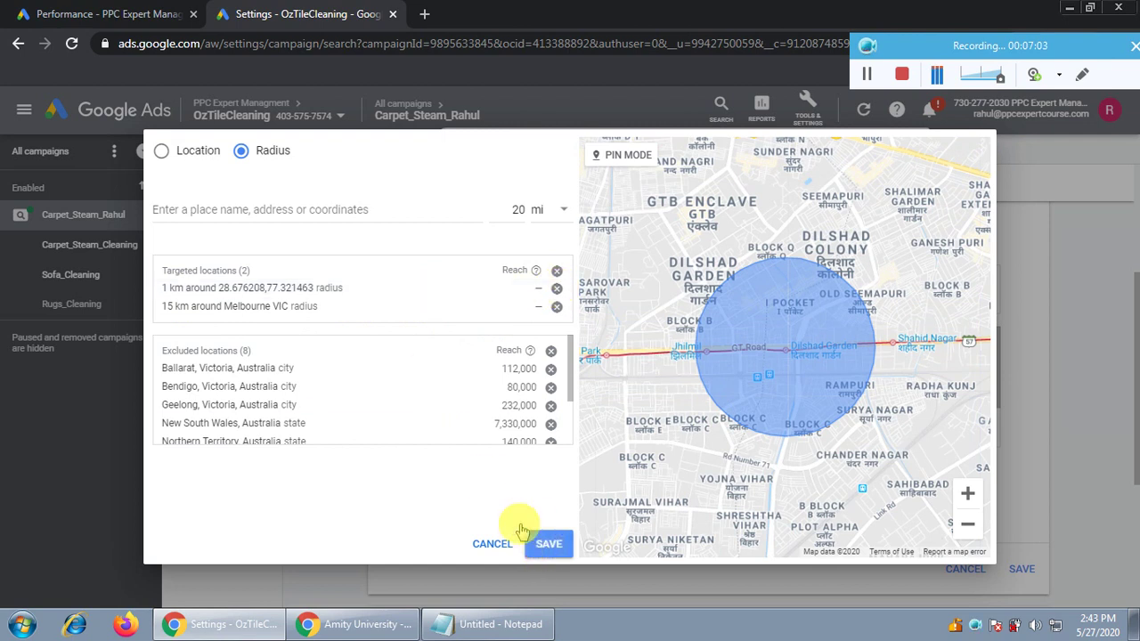
{"action": "left_click", "coordinate": [557, 290]}
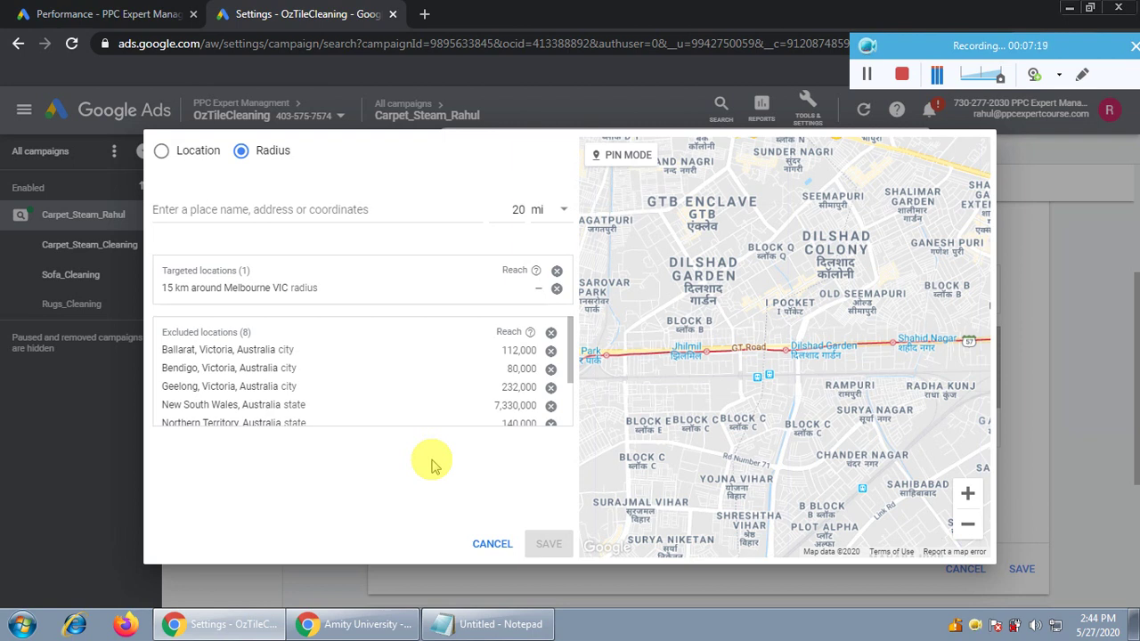
Switch to the YouTube channel's videos page, enlarge it, and look over the uploads and the Amity University map
{"action": "left_click", "coordinate": [381, 614]}
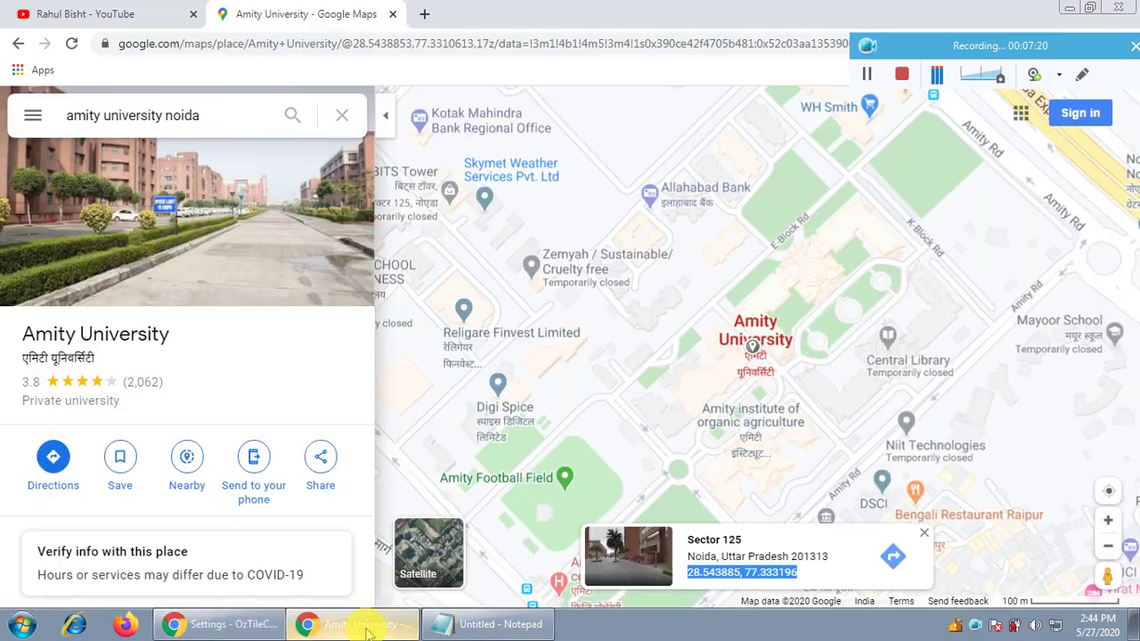
{"action": "left_click", "coordinate": [105, 7]}
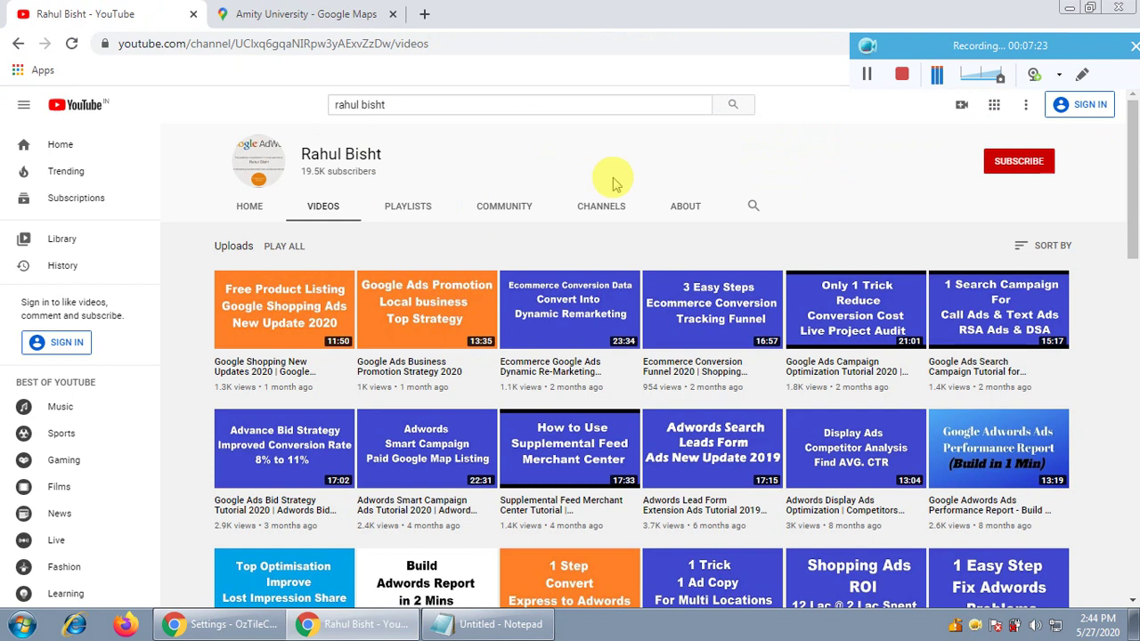
{"action": "key", "text": "ctrl+plus"}
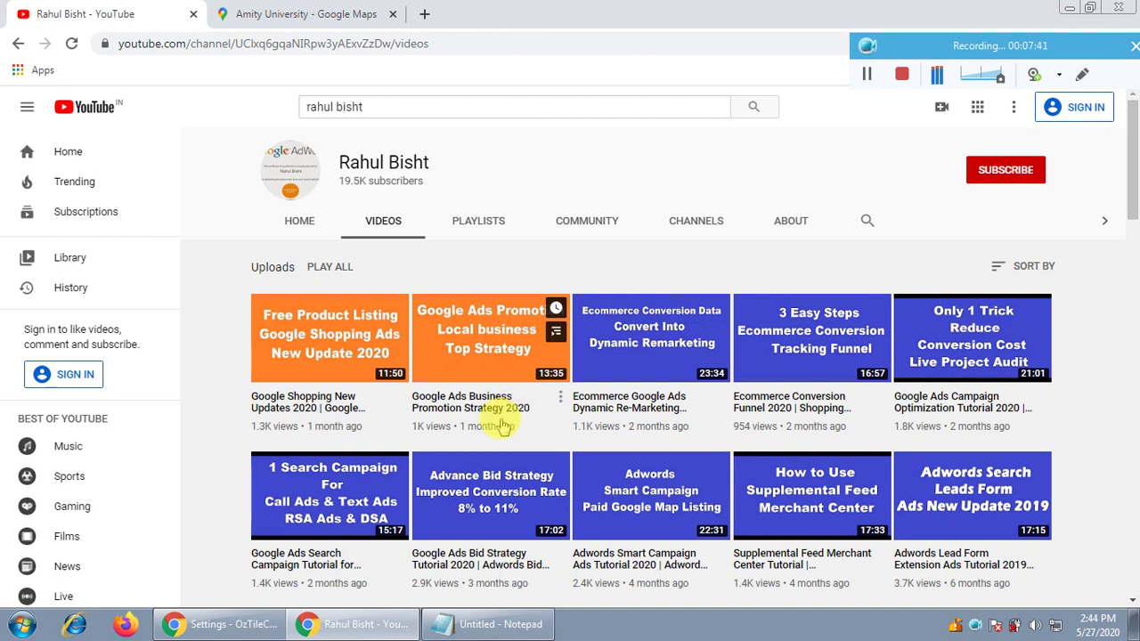
{"action": "left_click", "coordinate": [326, 11]}
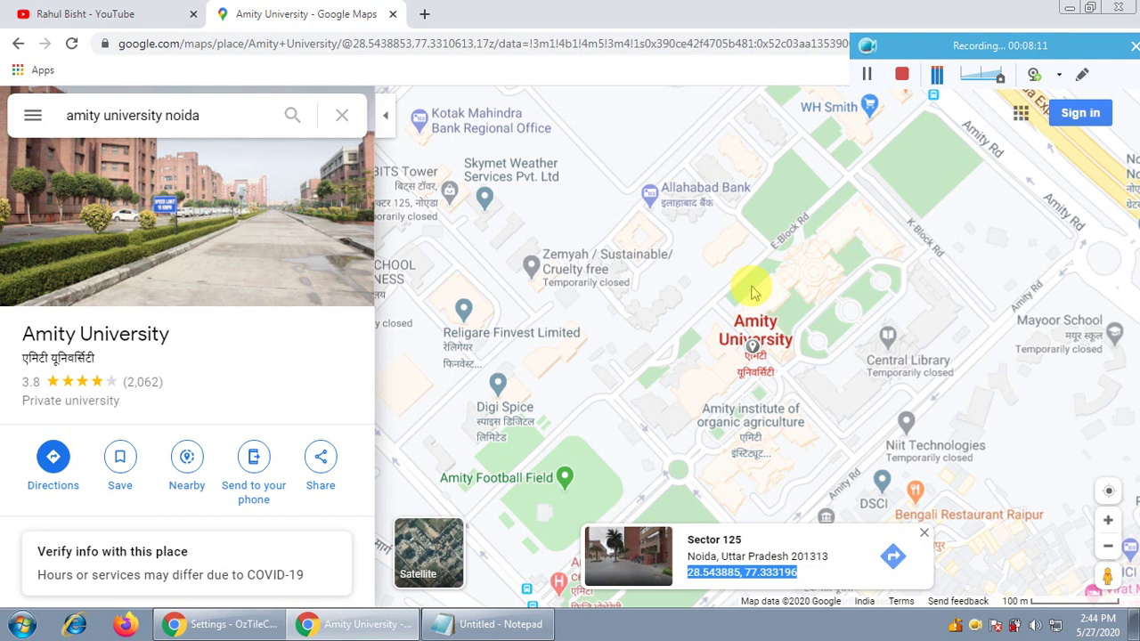
{"action": "left_click", "coordinate": [115, 12]}
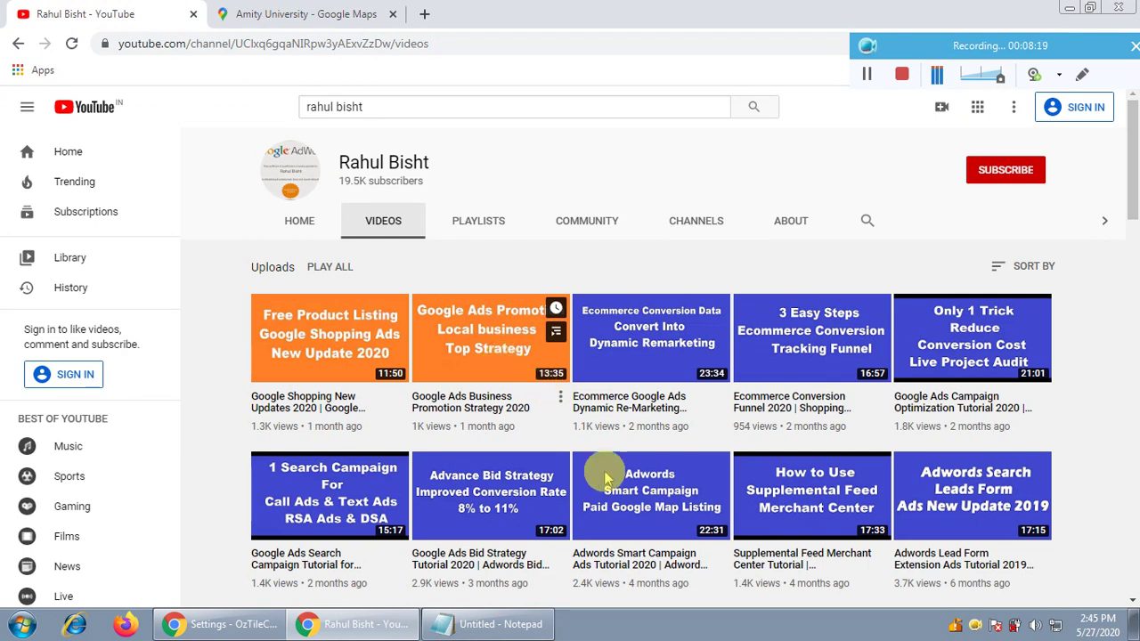
{"action": "left_click", "coordinate": [490, 625]}
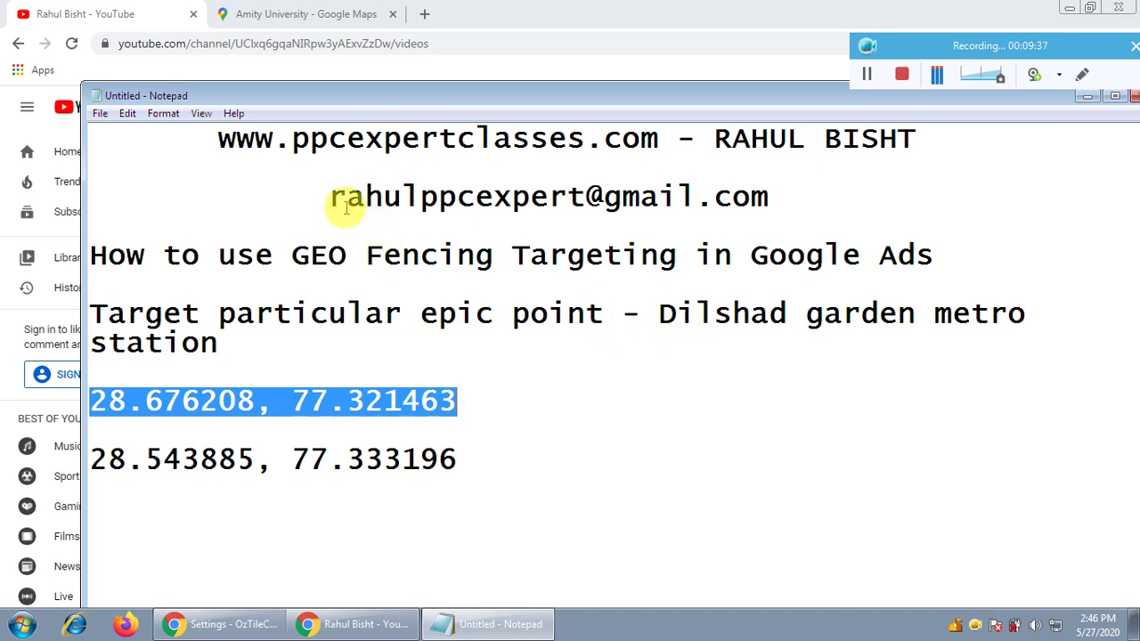
{"action": "left_click_drag", "start_coordinate": [331, 196], "coordinate": [769, 197]}
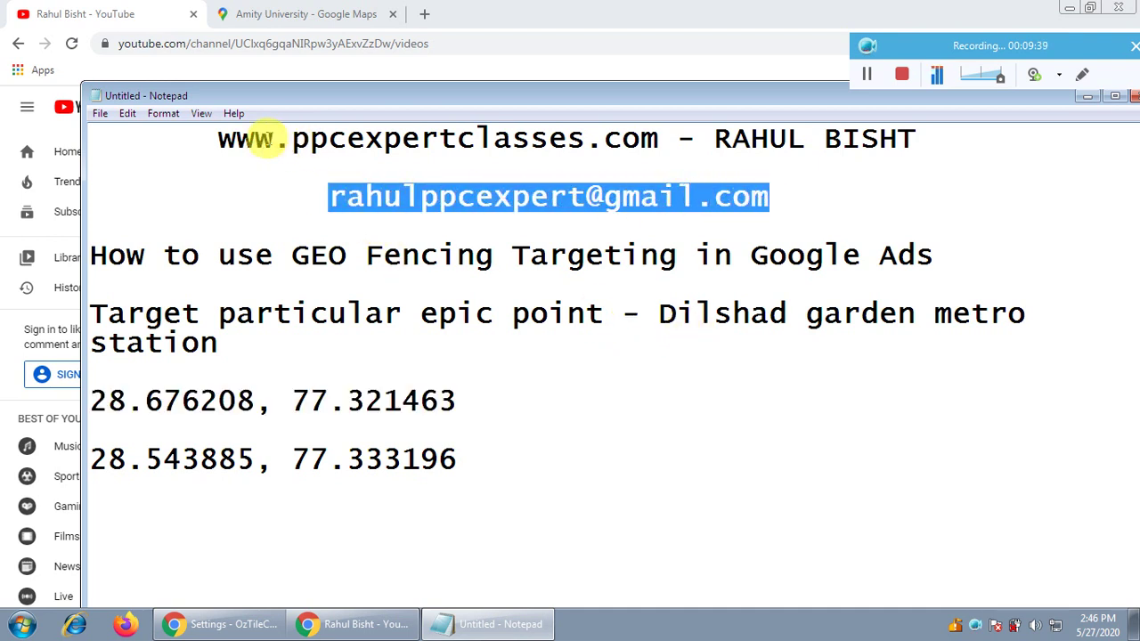
{"action": "left_click_drag", "start_coordinate": [212, 138], "coordinate": [656, 145]}
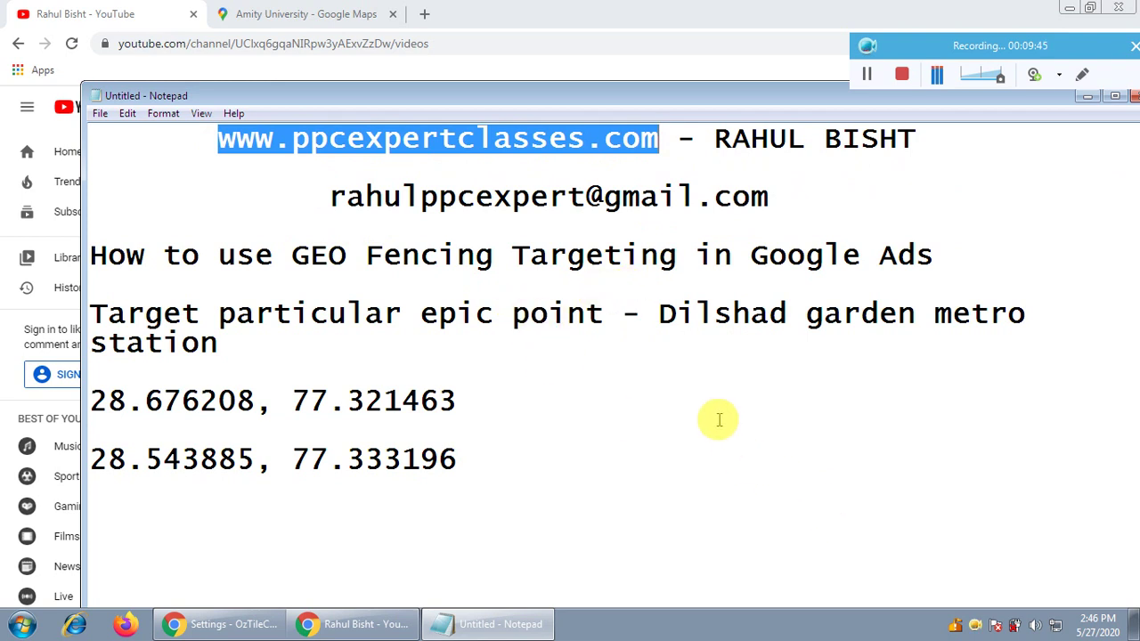
{"action": "left_click_drag", "start_coordinate": [418, 314], "coordinate": [603, 318]}
{"action": "left_click_drag", "start_coordinate": [292, 255], "coordinate": [483, 256]}
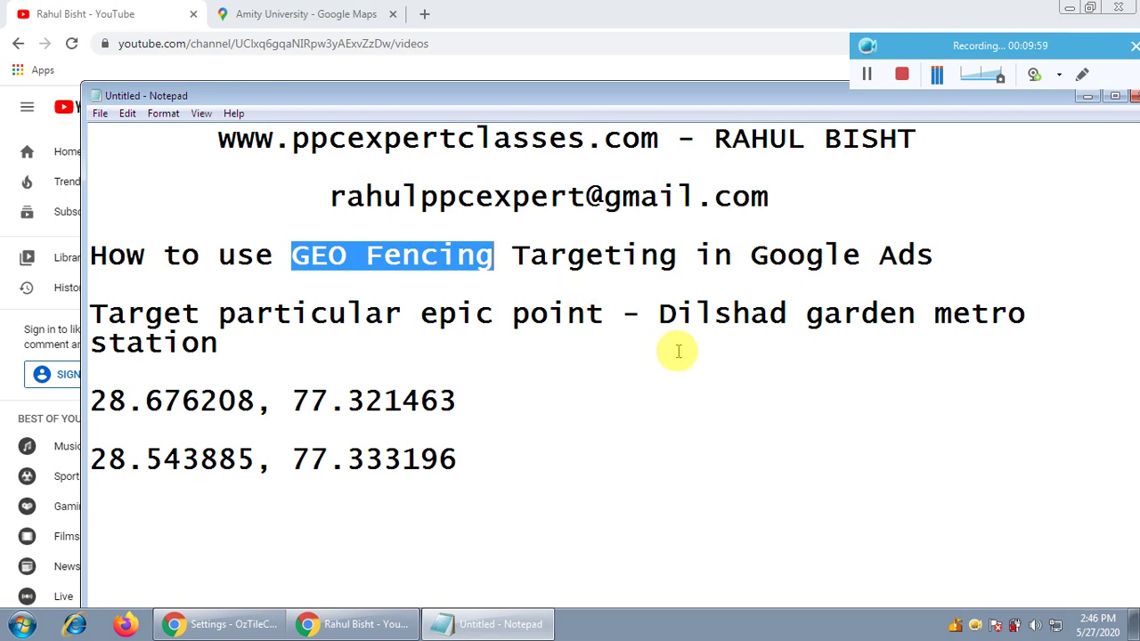
{"action": "left_click", "coordinate": [902, 74]}
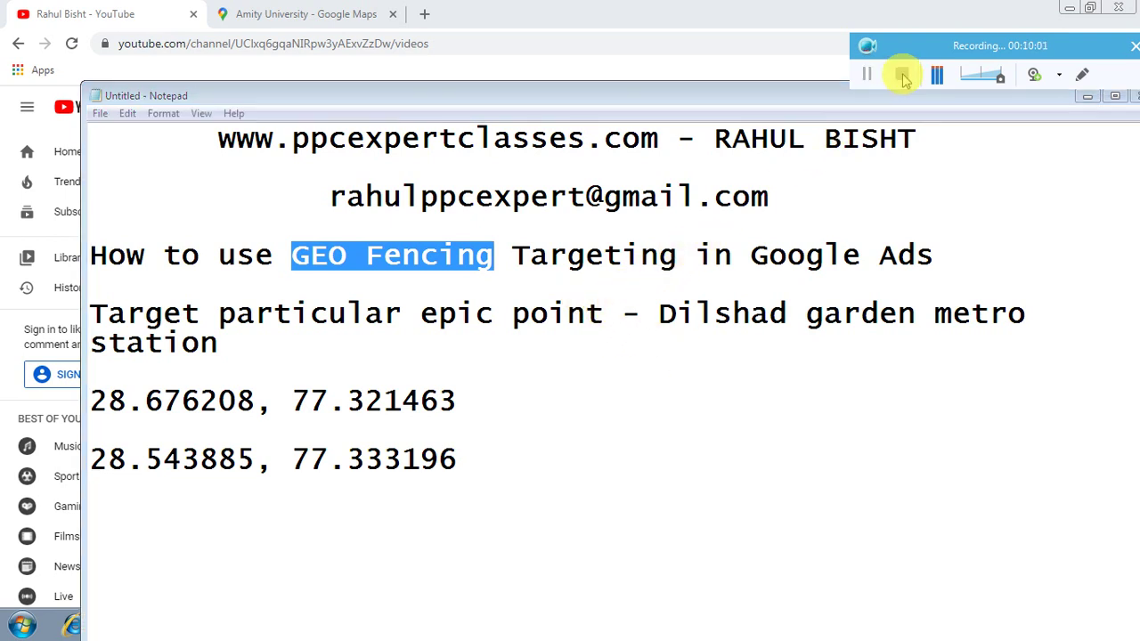